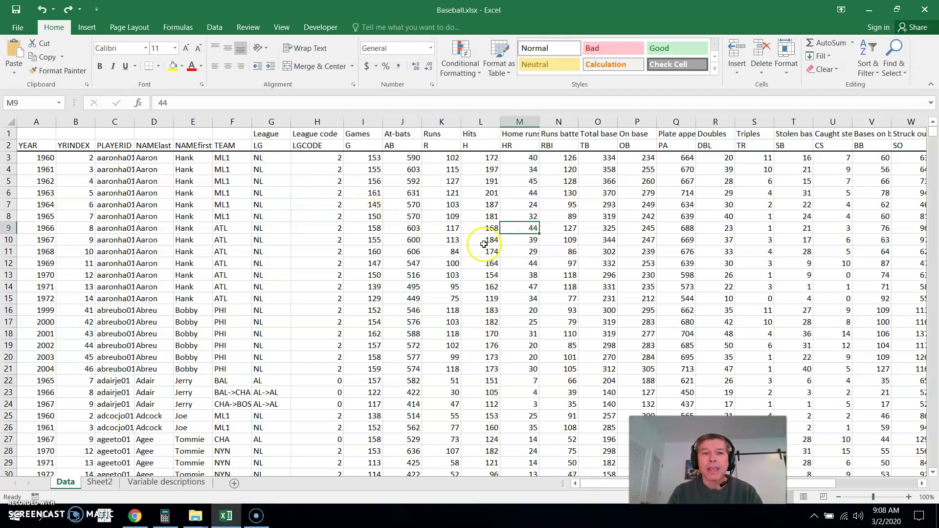
Step: Convert the range $A$1:$AC$4537 into a table with a header row
left_click(85, 27)
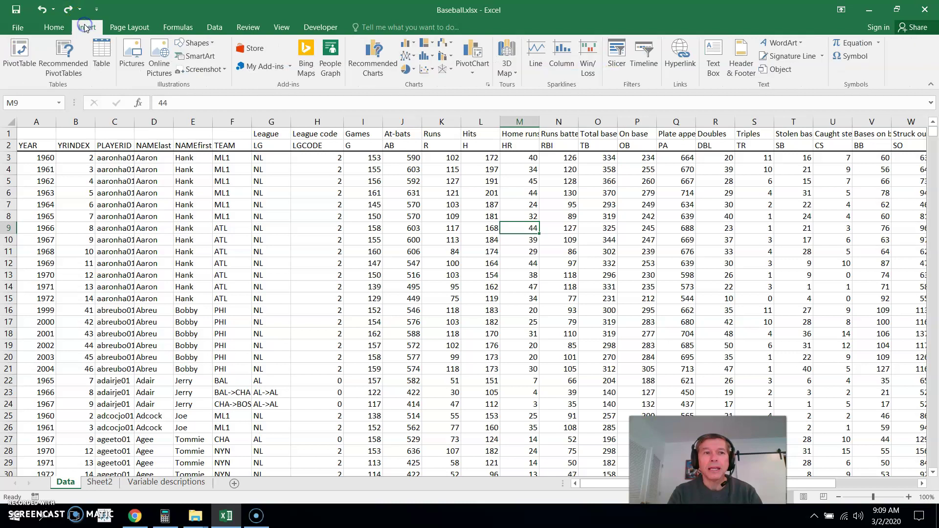
left_click(101, 54)
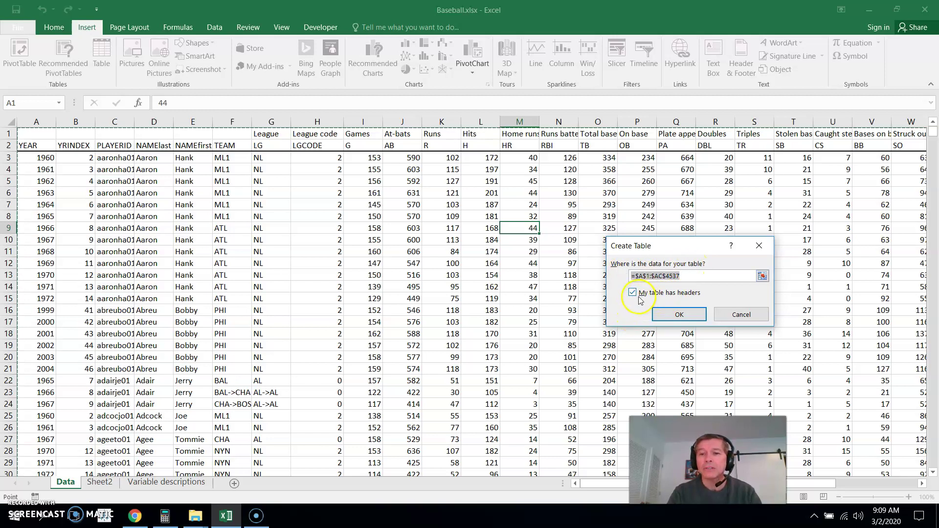
left_click(671, 316)
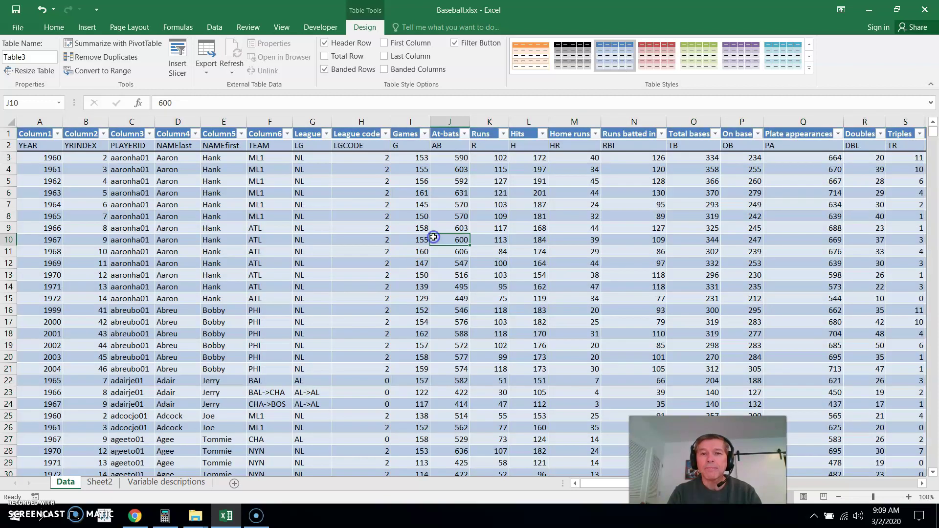
Step: Select the At-bats column (J) together with the Runs column (K)
left_click(433, 236)
left_click(460, 237)
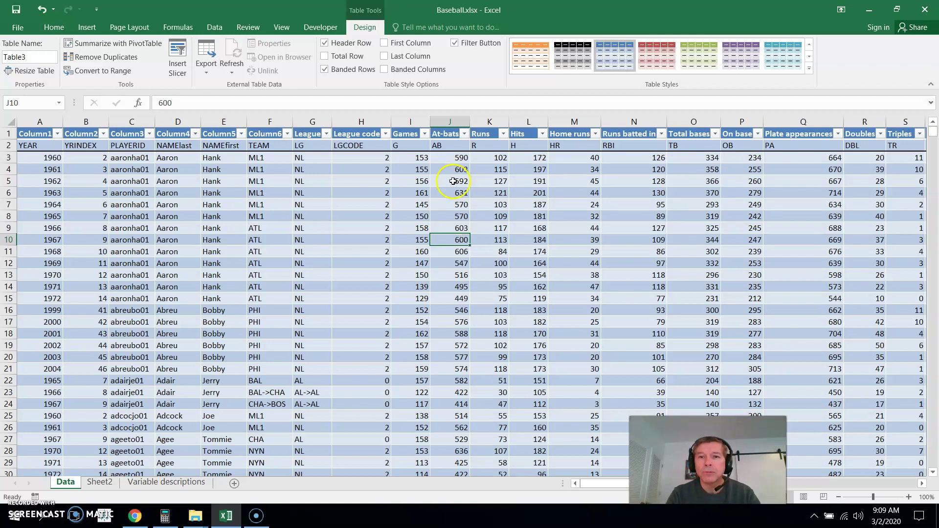
left_click(446, 121)
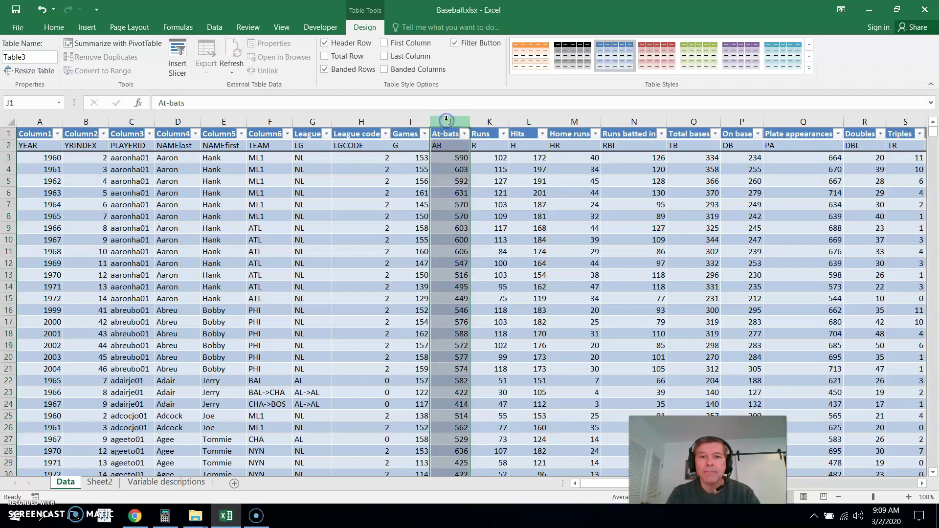
left_click(489, 121, "ctrl")
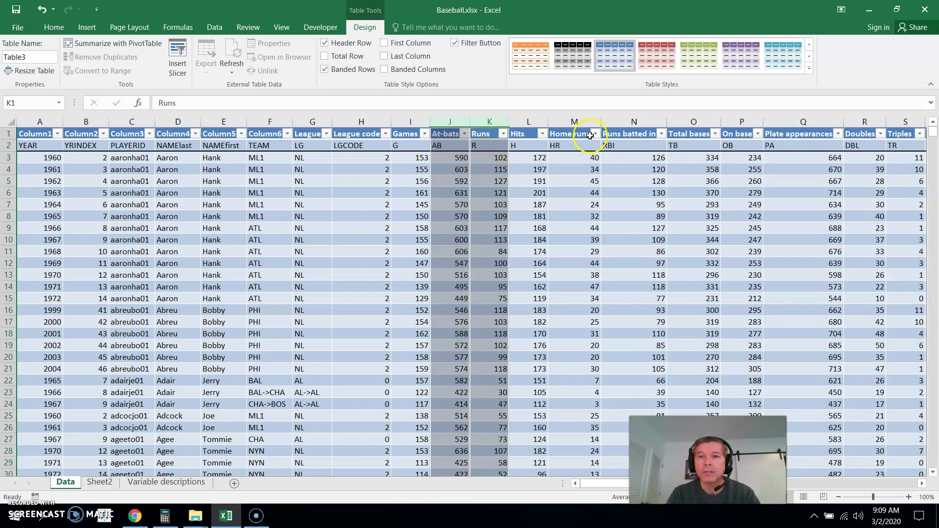
left_click(548, 221)
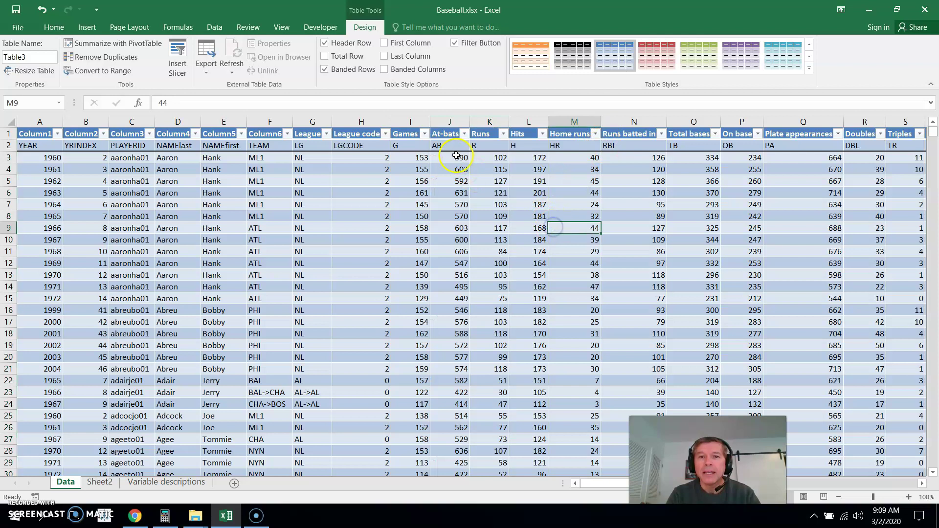
left_click(451, 121)
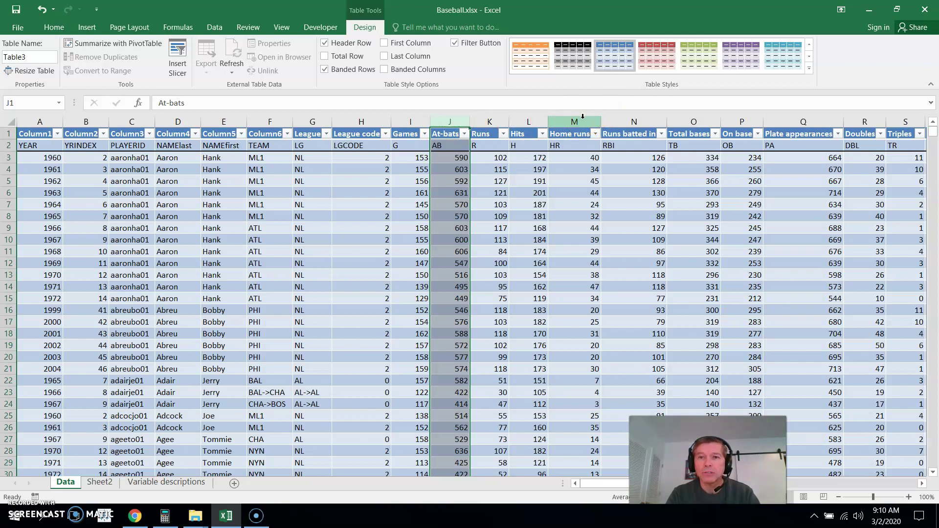
left_click(582, 118, "ctrl")
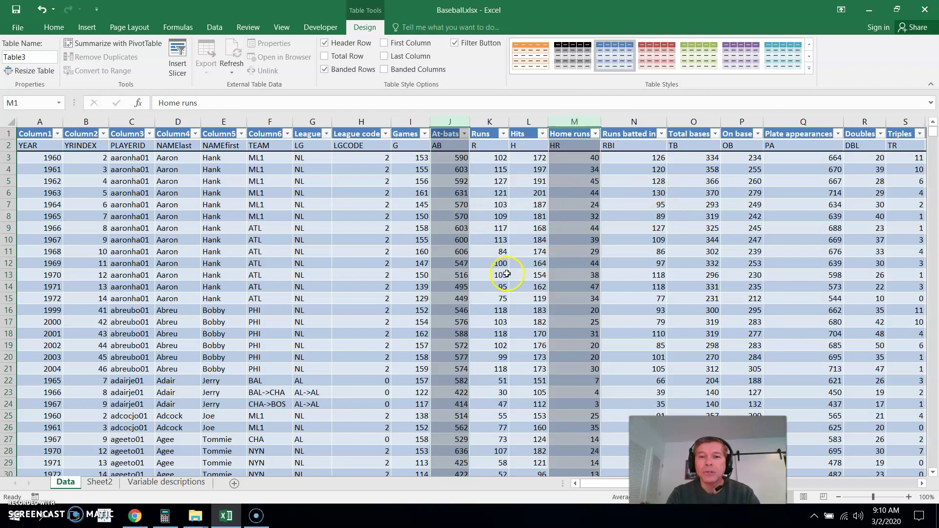
left_click(631, 278)
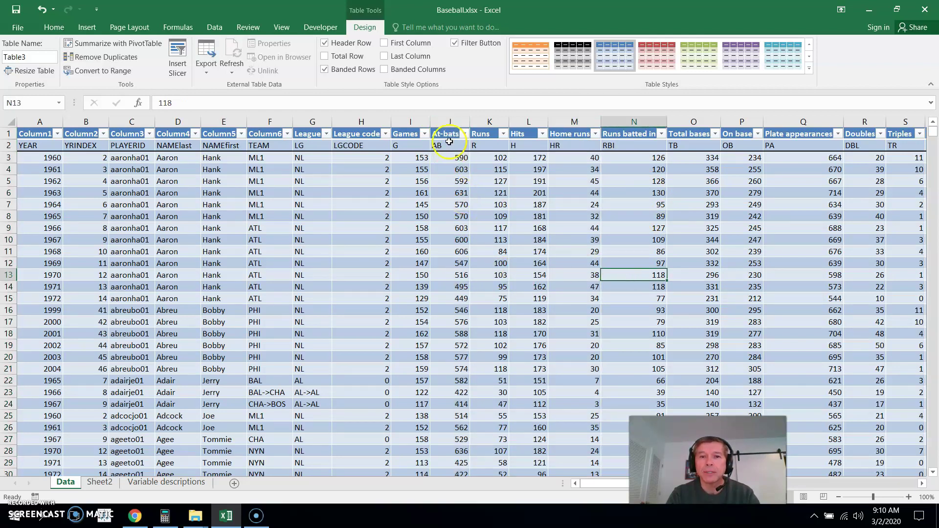
left_click(449, 119)
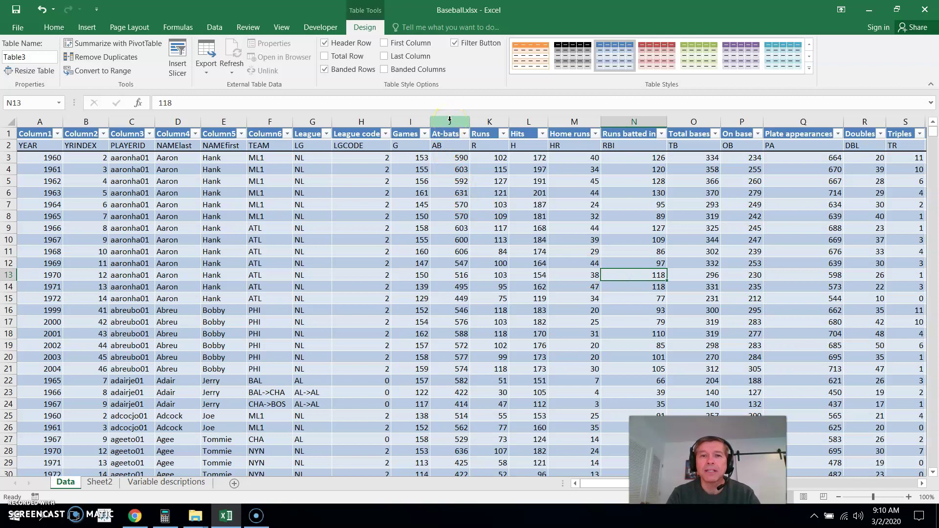
left_click(450, 121)
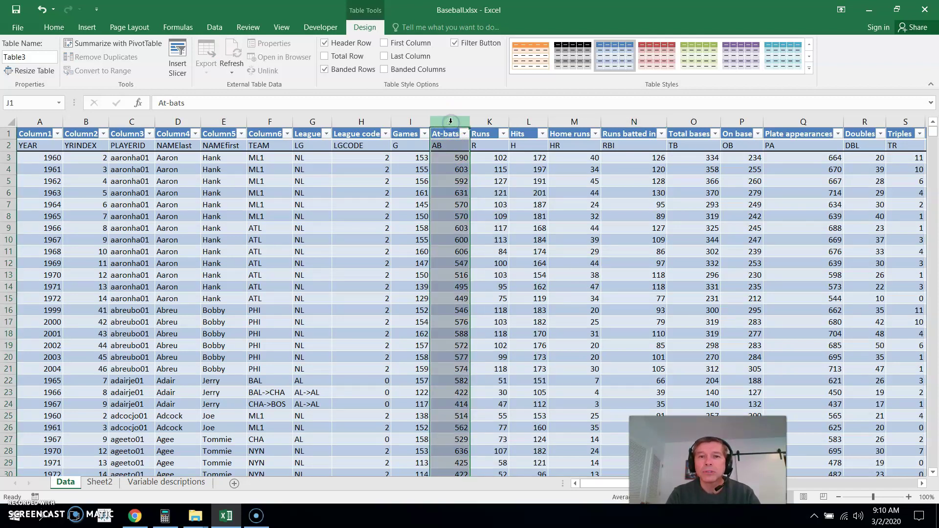
left_click(489, 121)
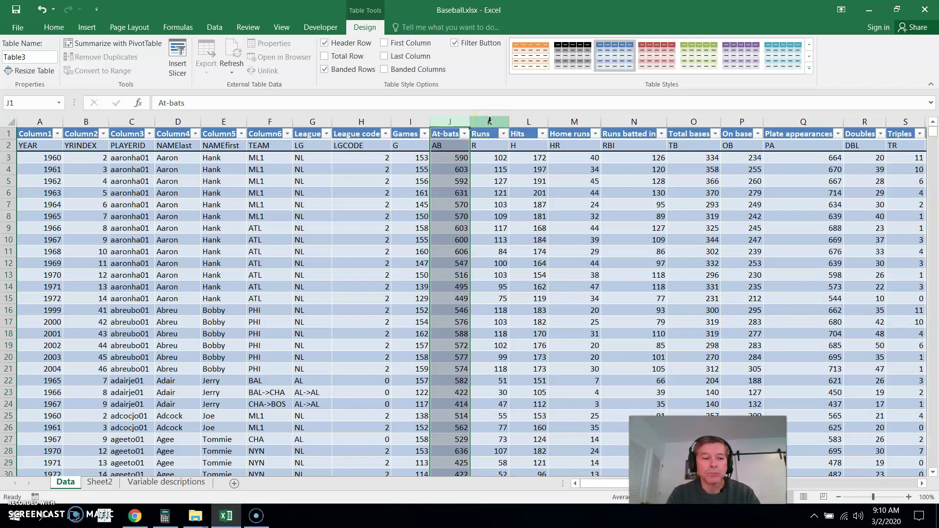
left_click(489, 121, "ctrl")
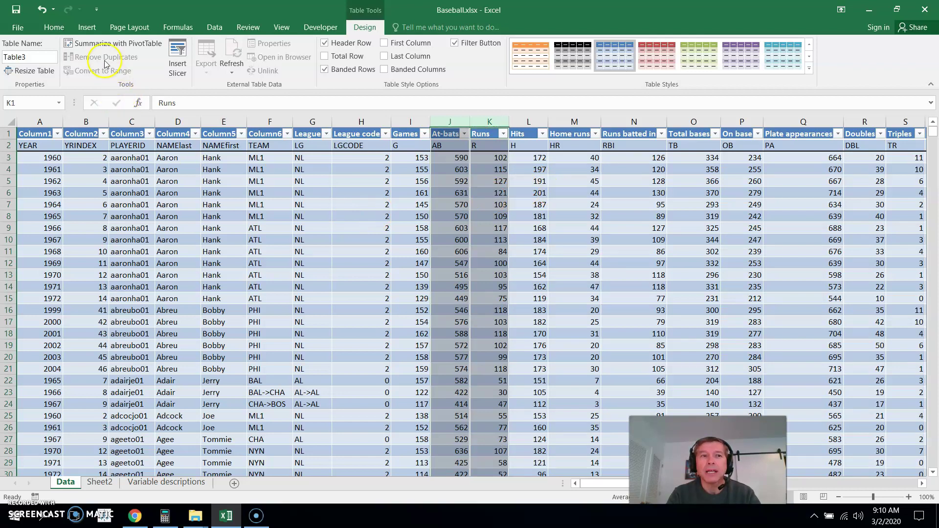
Step: Insert a markers-only scatter chart of runs versus at-bats and drag it up over the data
left_click(87, 28)
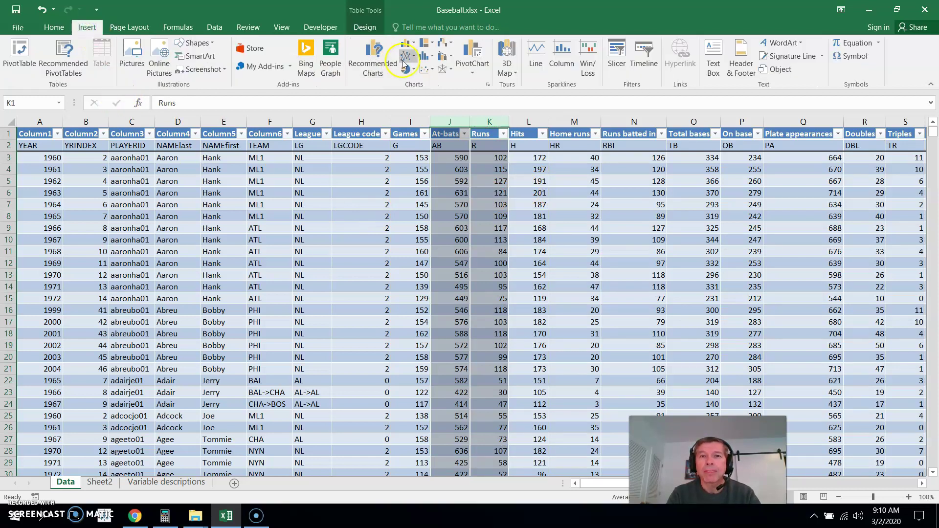
left_click(428, 73)
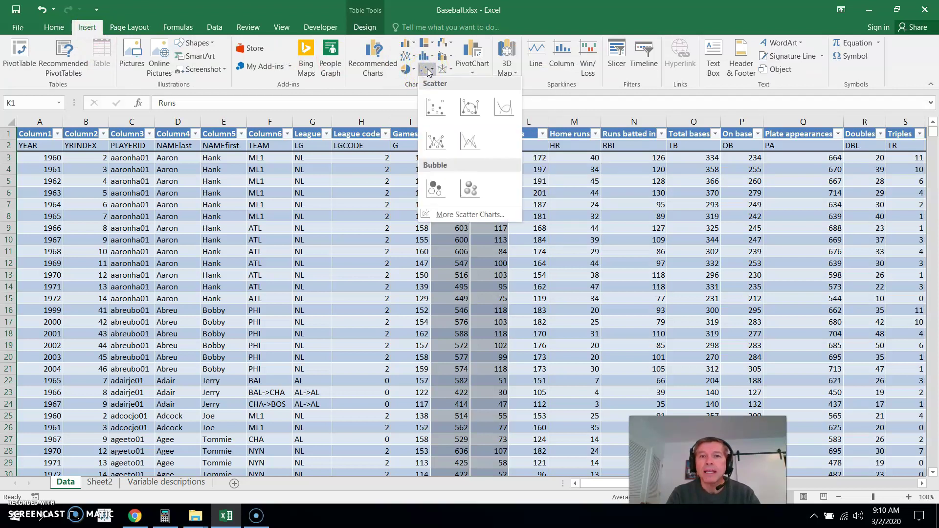
left_click(434, 108)
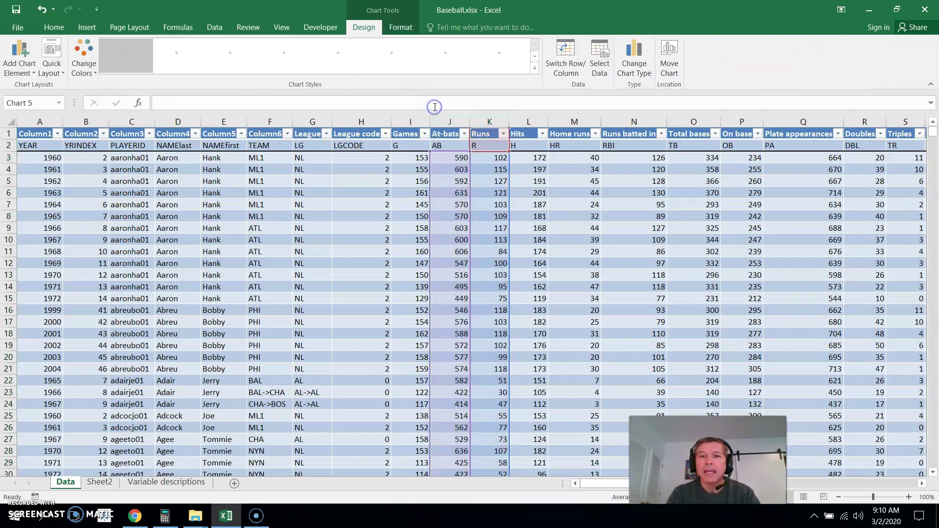
left_click(532, 236)
left_click_drag(532, 237, 543, 195)
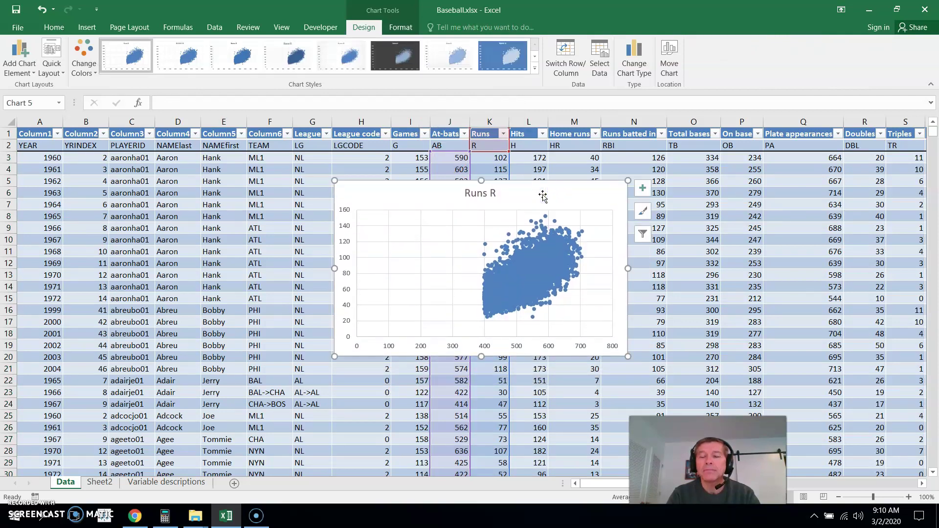
Step: Add a Linear trendline to the Runs R chart and open its full trendline settings
left_click(550, 196)
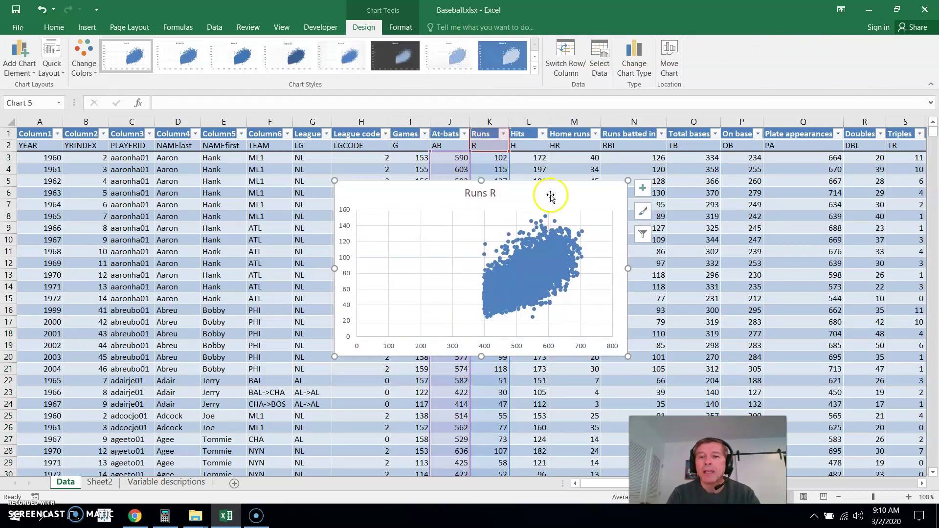
left_click(643, 189)
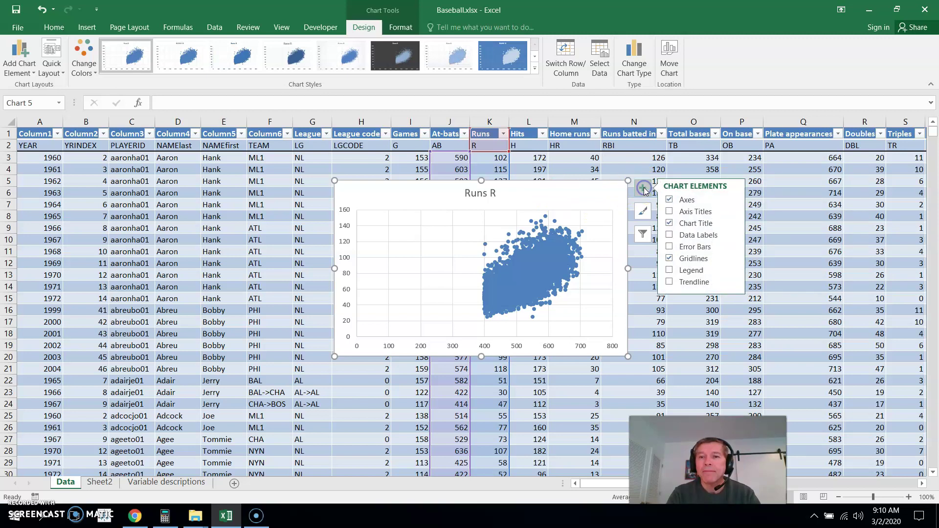
left_click(733, 284)
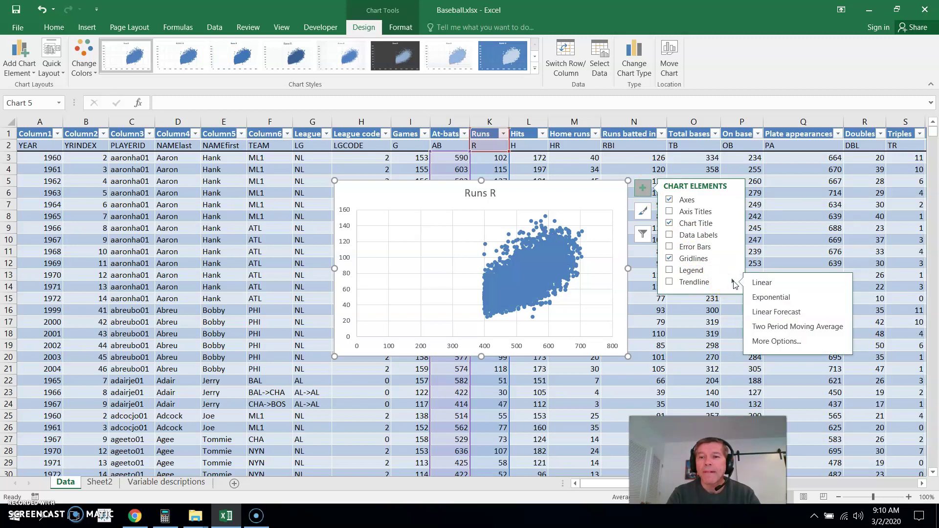
left_click(779, 345)
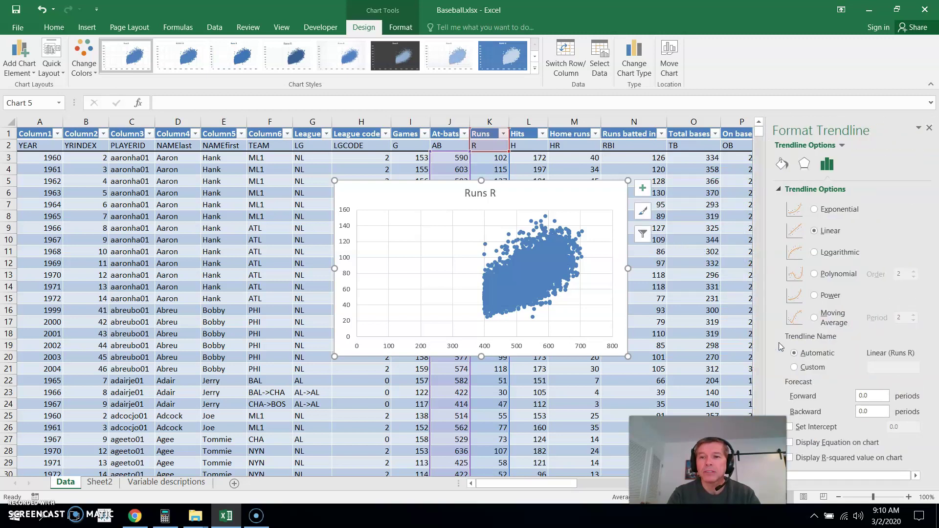
left_click(815, 231)
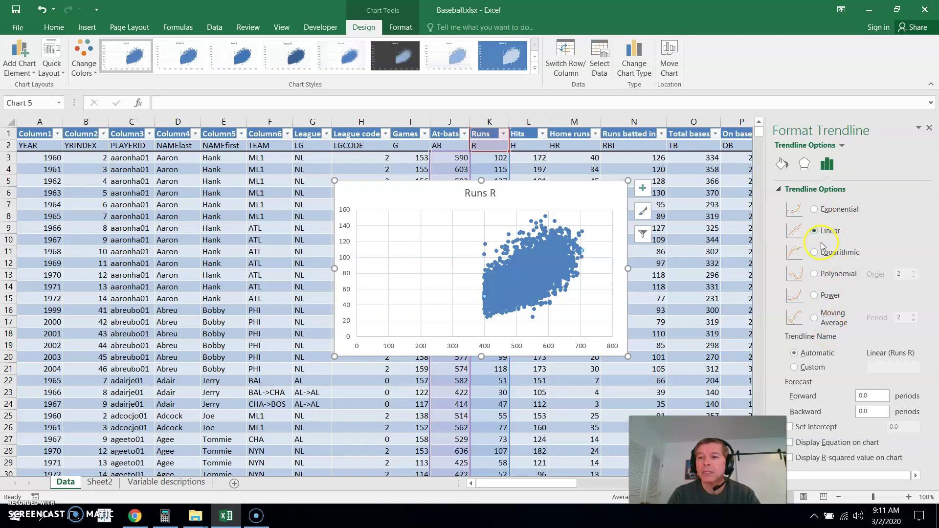
Step: Display the trendline equation on the chart and set a 100-period forecast
left_click(790, 443)
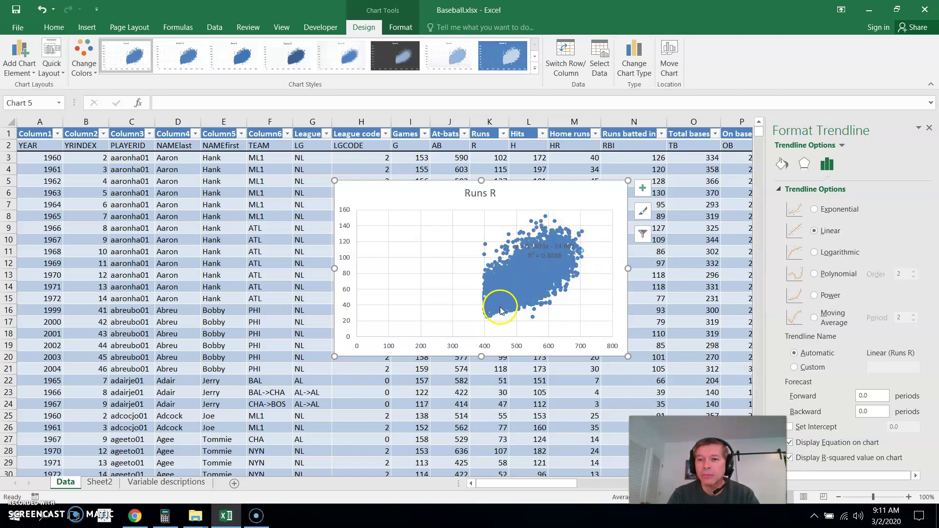
mouse_move(500, 303)
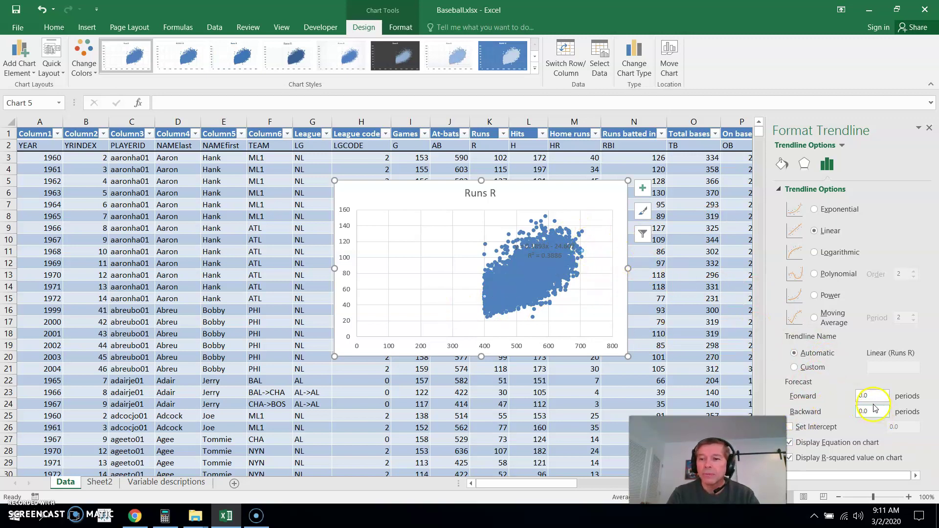
left_click_drag(875, 395, 847, 397)
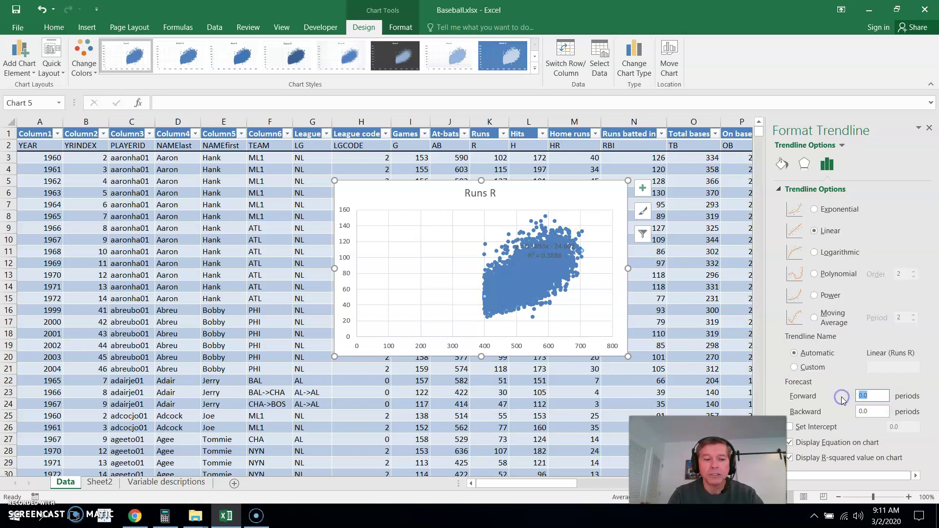
type("1")
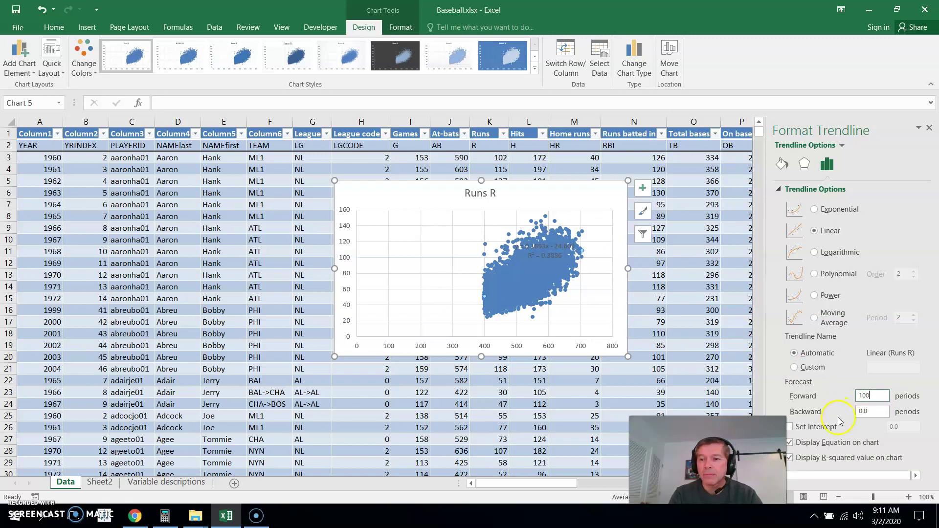
left_click(870, 410)
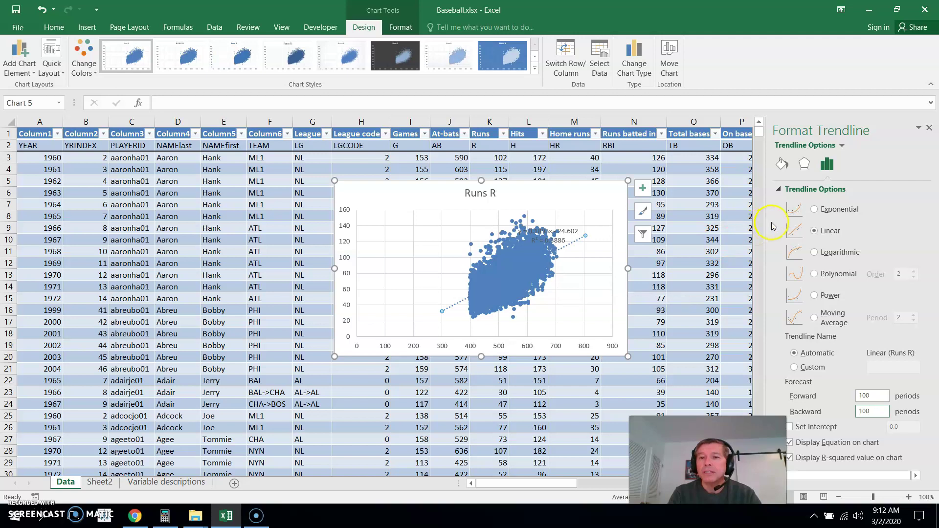
Step: Look through the trendline's Fill & Line and Effects settings
left_click(783, 165)
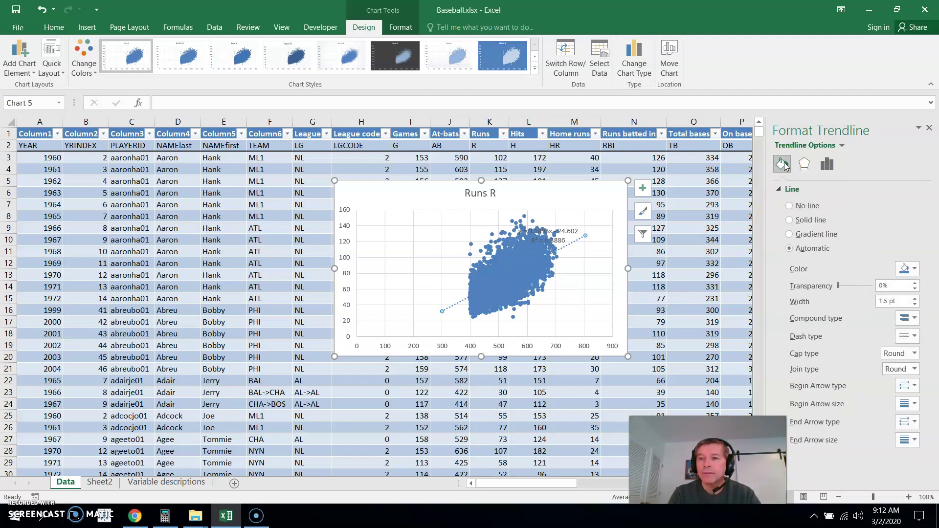
left_click(804, 164)
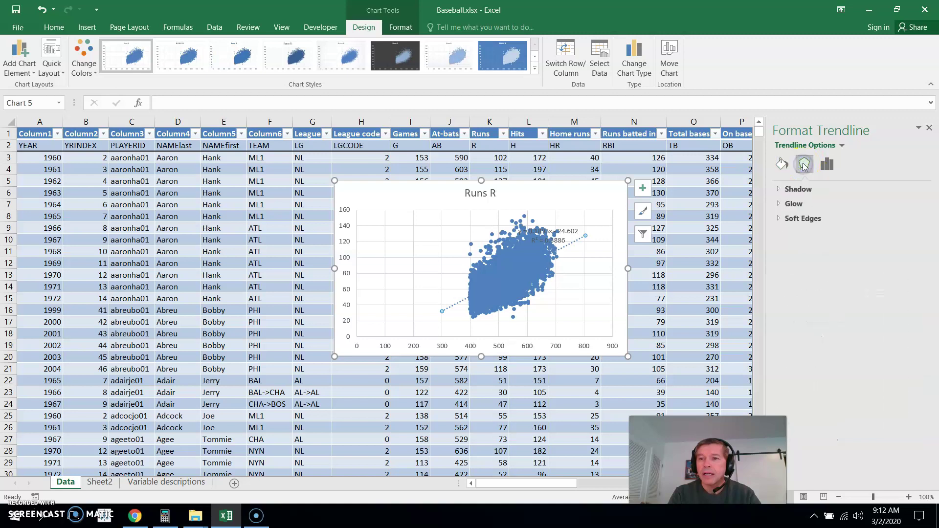
left_click(783, 165)
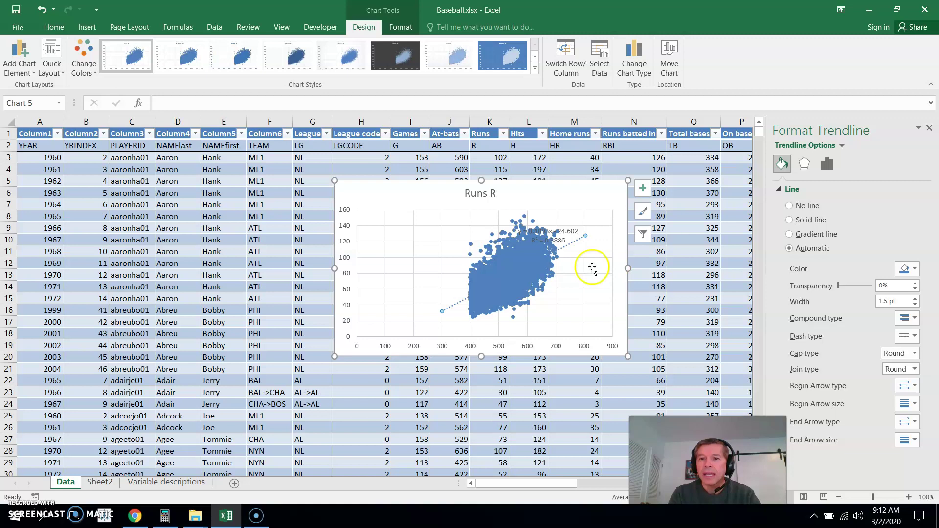
Step: Select the whole chart area so its Format Chart Area border options appear
left_click_drag(555, 217, 542, 203)
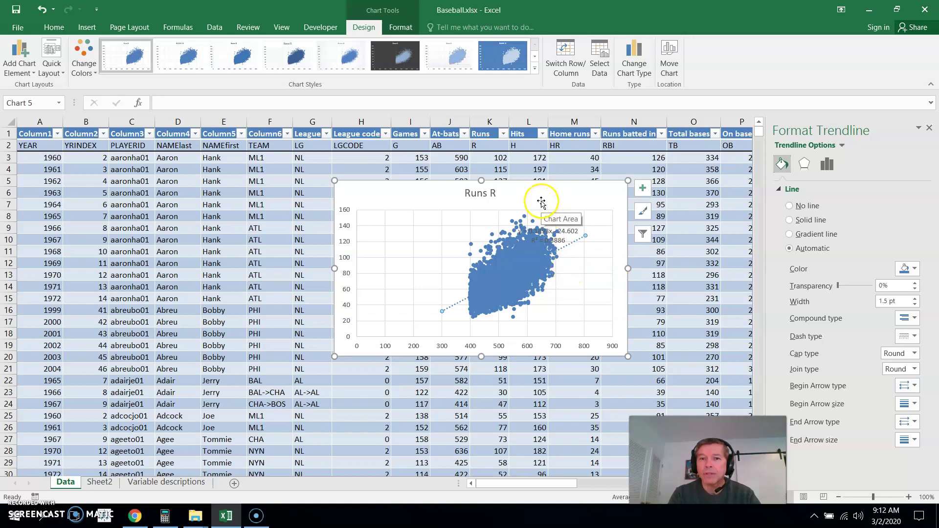
left_click(541, 203)
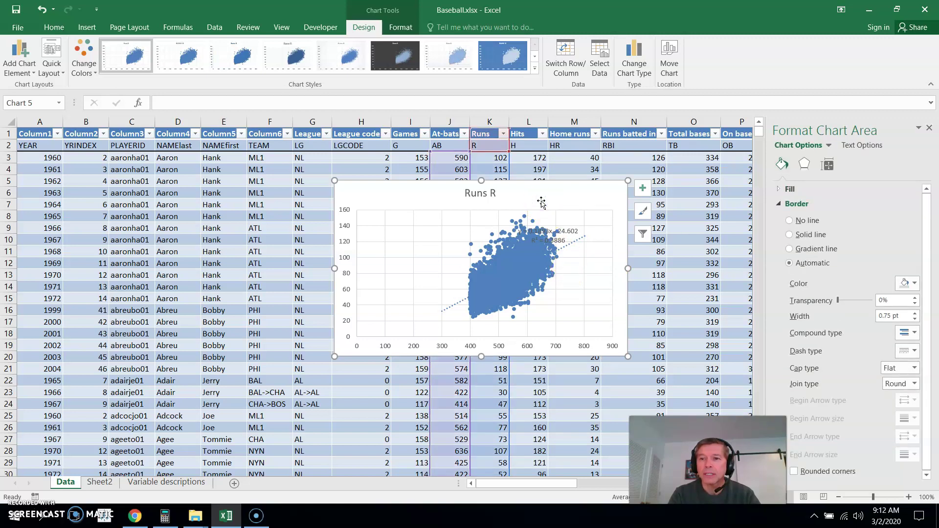
left_click(569, 215)
left_click(560, 199)
left_click(802, 187)
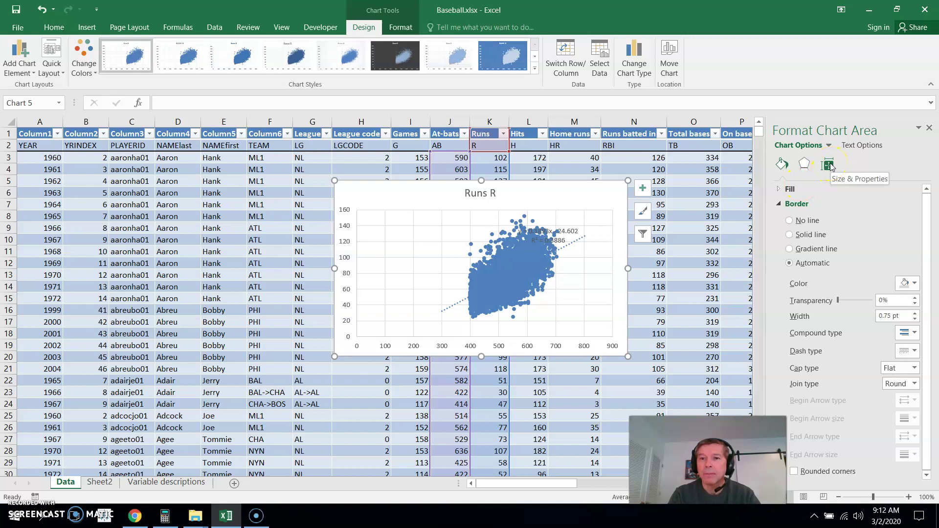
left_click(551, 192)
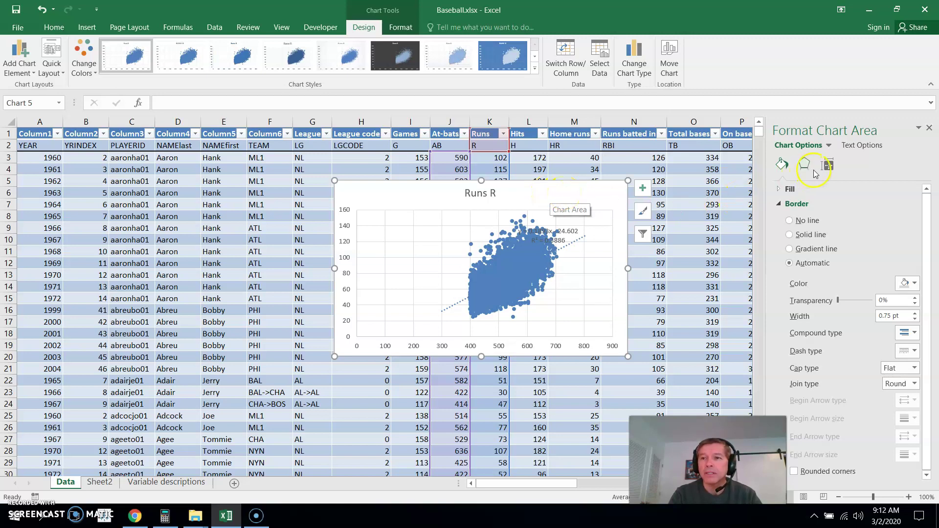
Step: Set the chart area's property to "Don't move or size with cells"
left_click(494, 254)
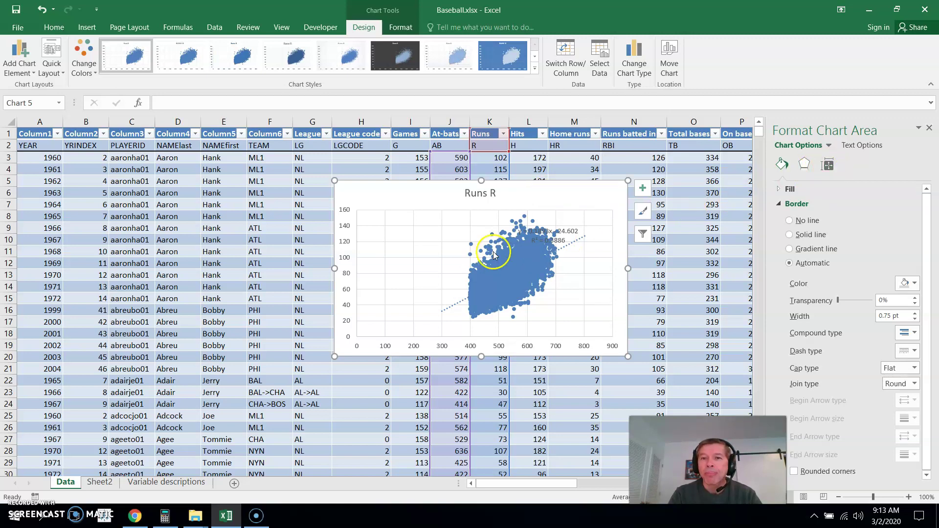
left_click(519, 192)
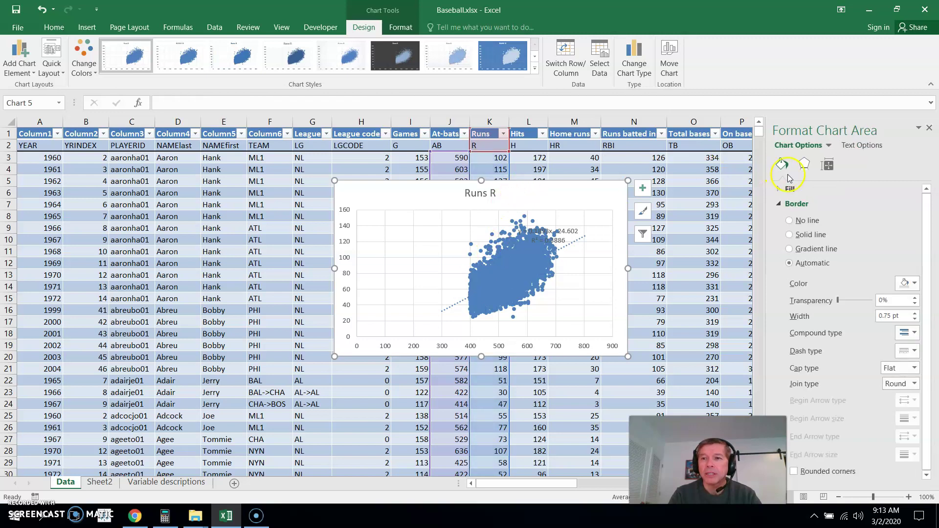
left_click(827, 166)
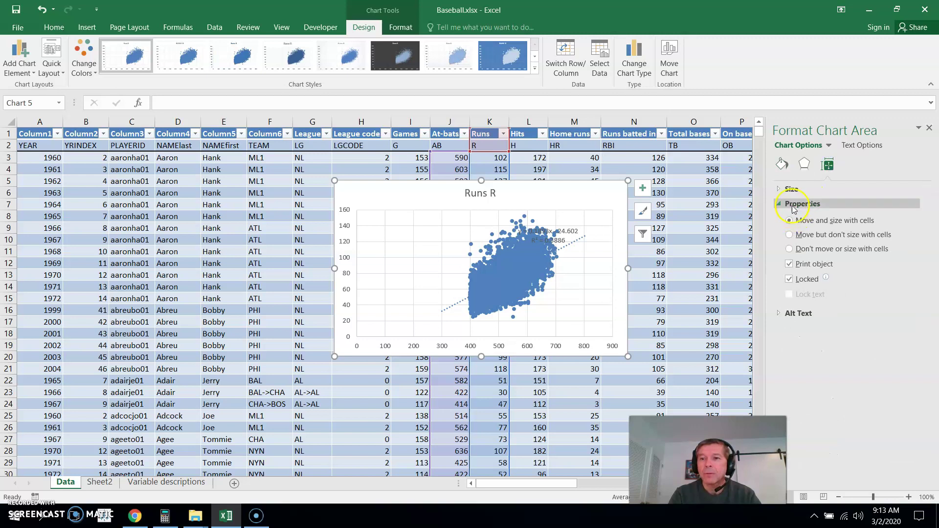
left_click(794, 205)
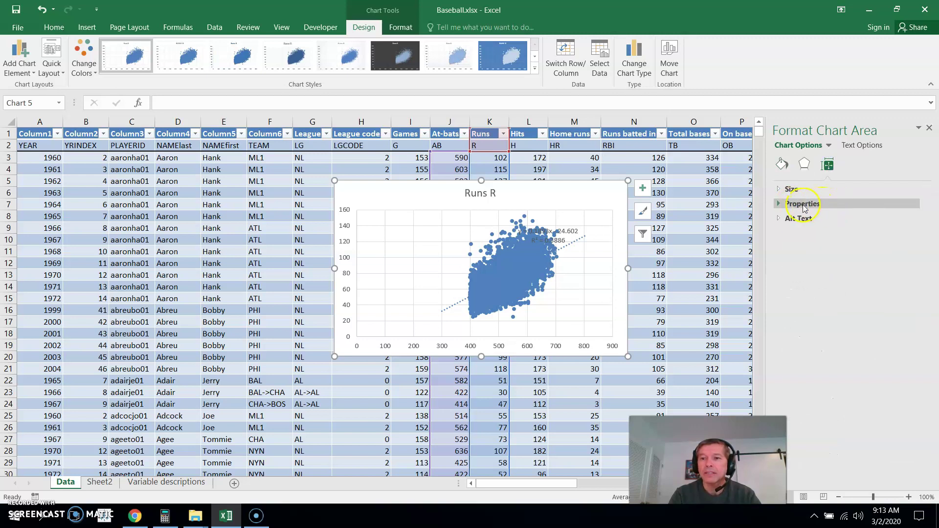
left_click(802, 203)
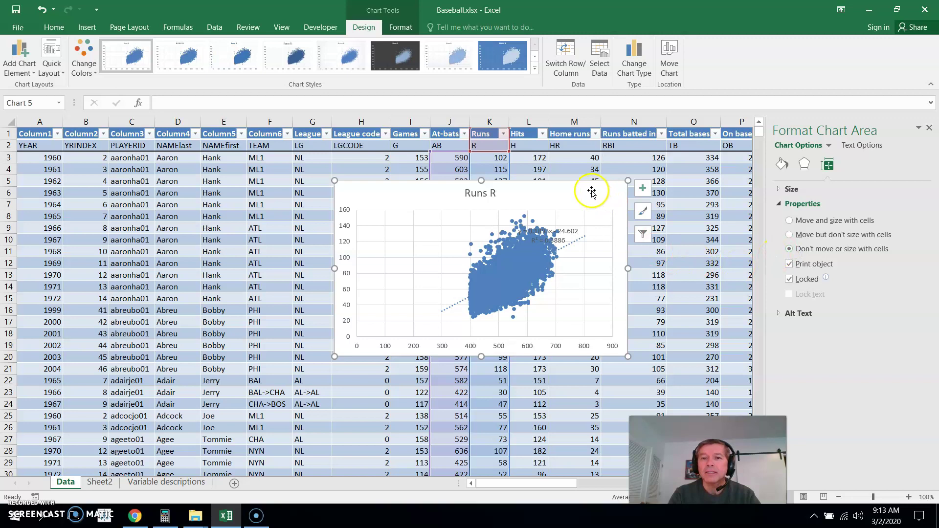
left_click(571, 189)
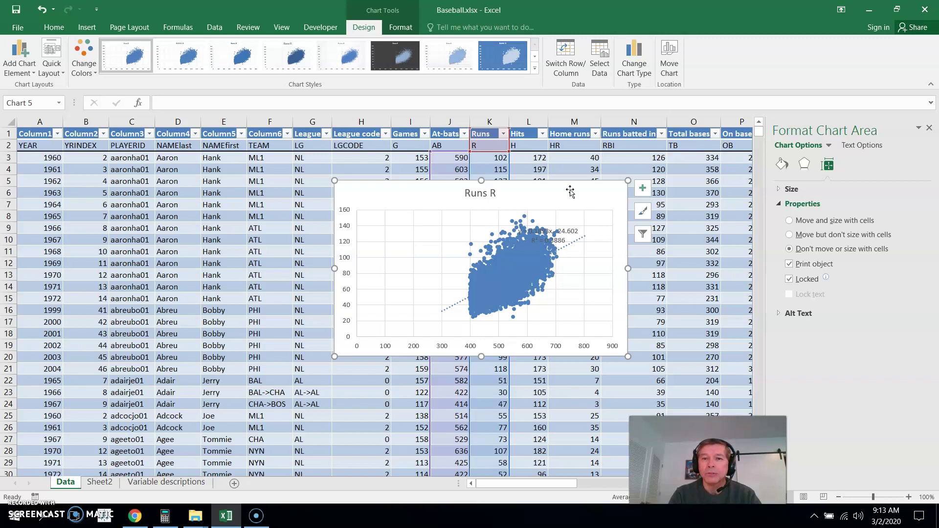
Step: Add Sheet3, paste the copied Runs R chart onto it, and return to the Data sheet
left_click(234, 484)
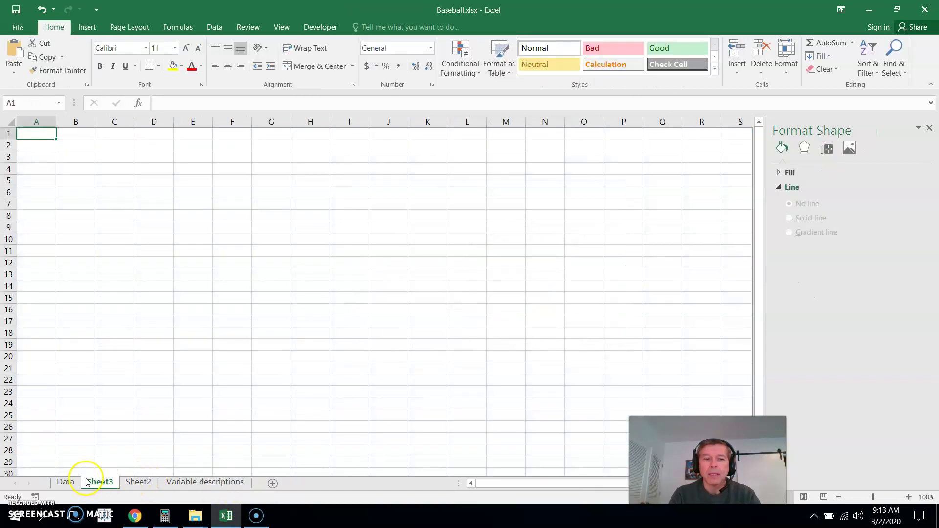
left_click(65, 482)
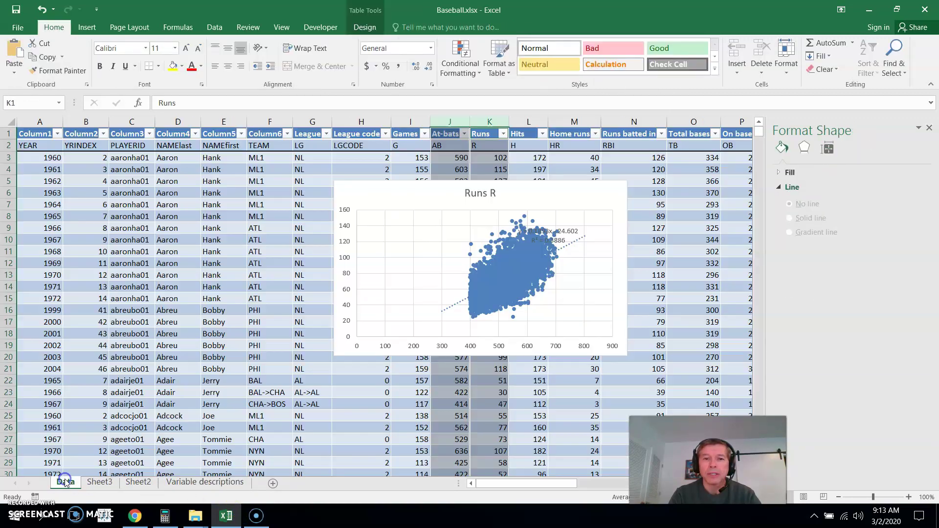
left_click(538, 196)
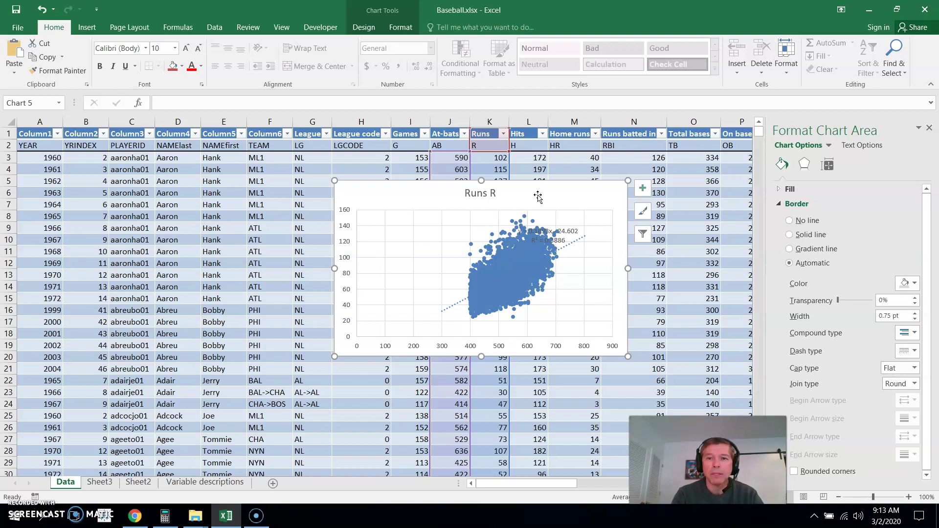
left_click(138, 482)
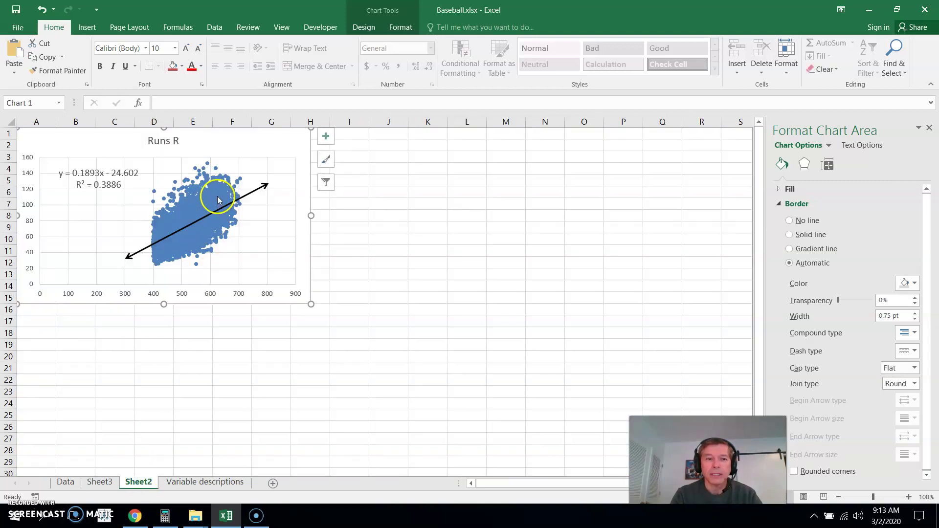
left_click(94, 483)
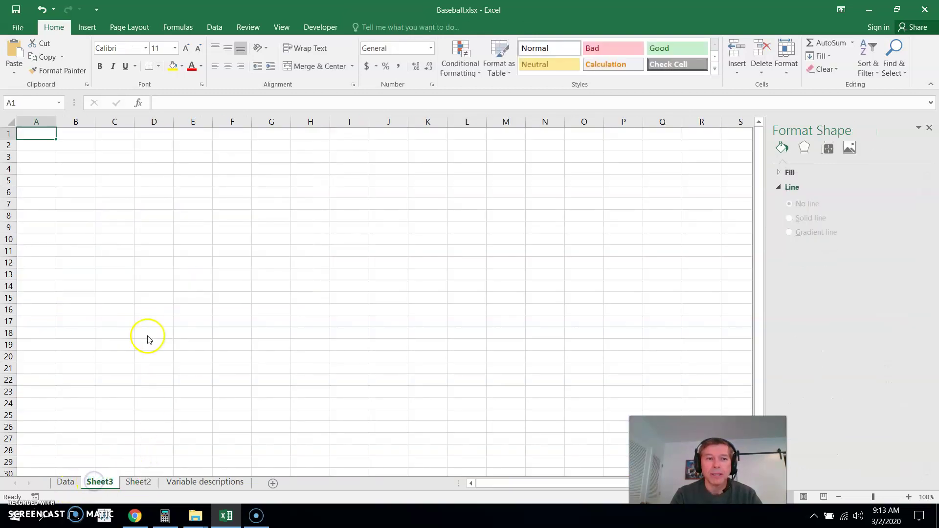
key("ctrl+v")
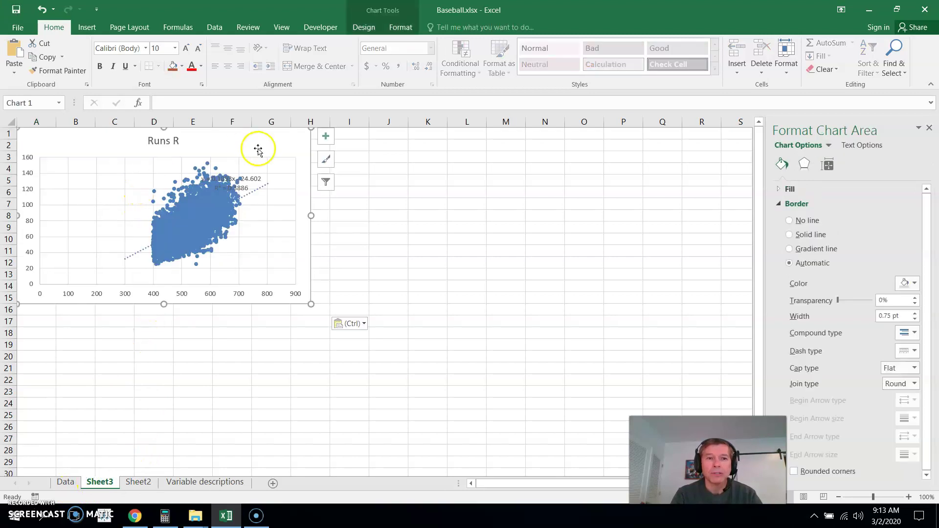
left_click(66, 483)
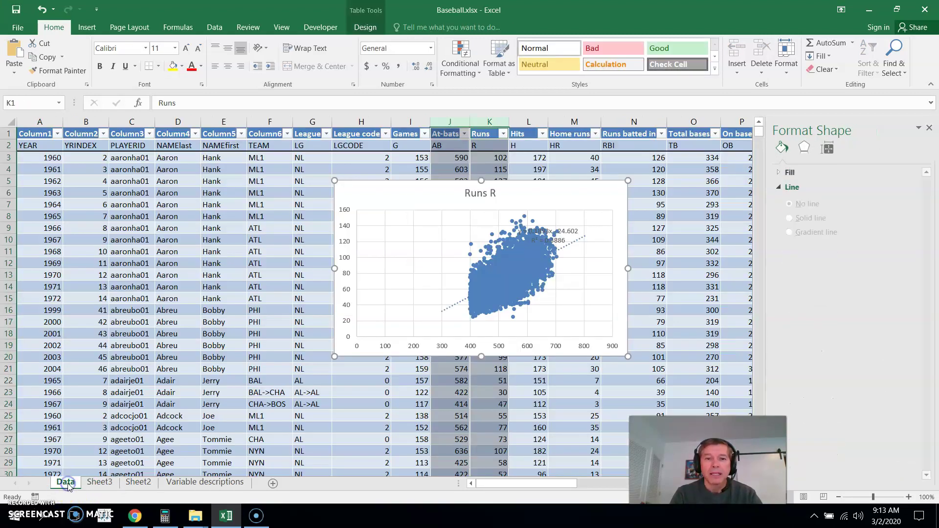
Step: Move the trendline equation label to the chart's top-left corner
left_click(567, 189)
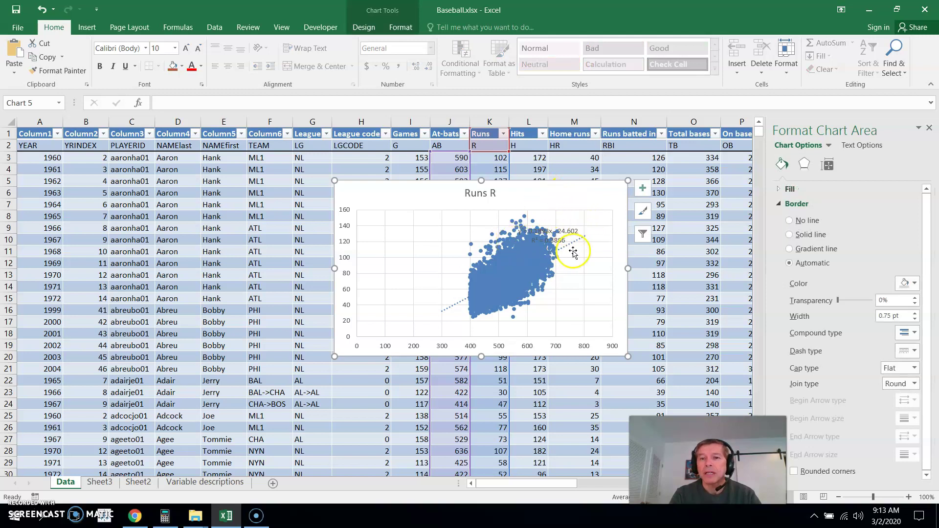
left_click(574, 233)
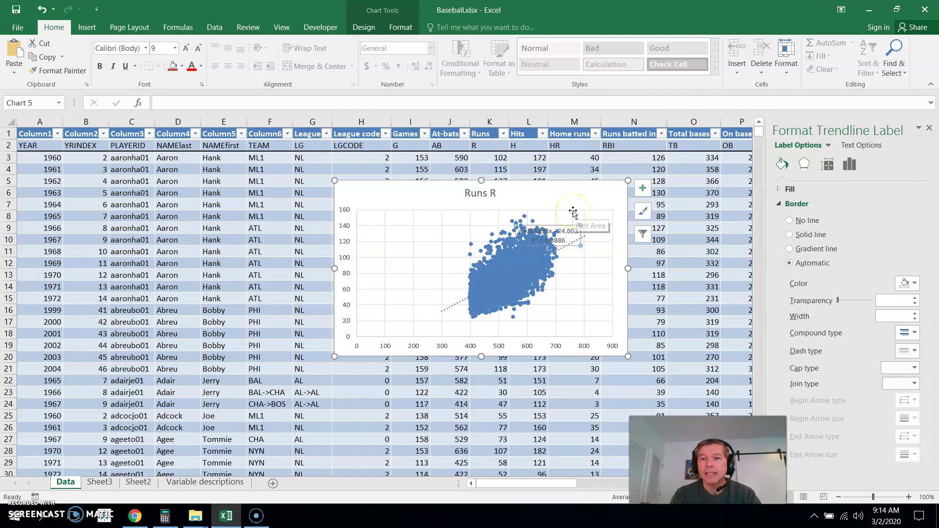
left_click(571, 231)
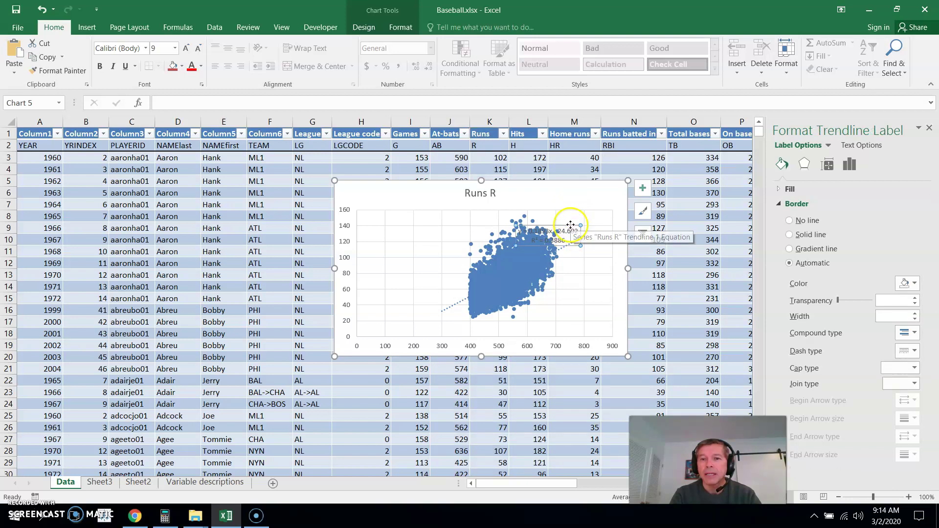
left_click(571, 225)
left_click_drag(571, 225, 434, 211)
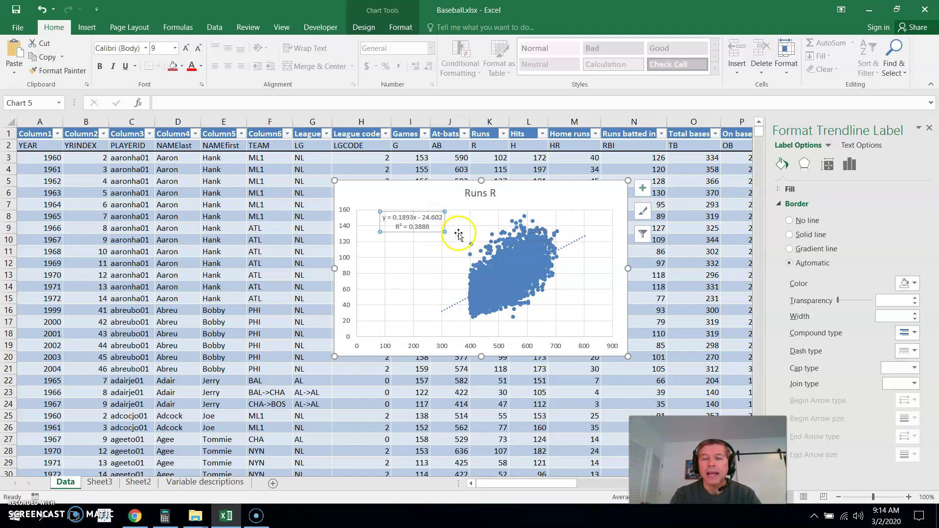
left_click(434, 262)
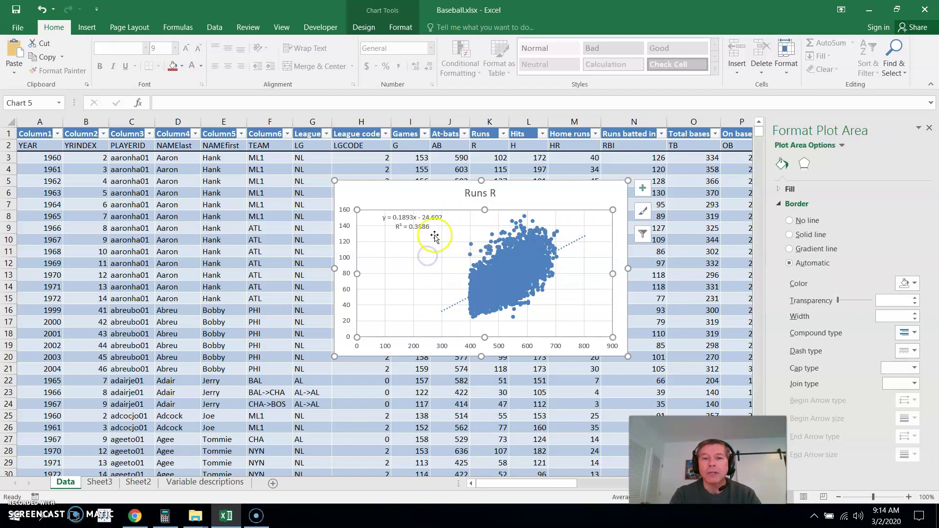
left_click(430, 223)
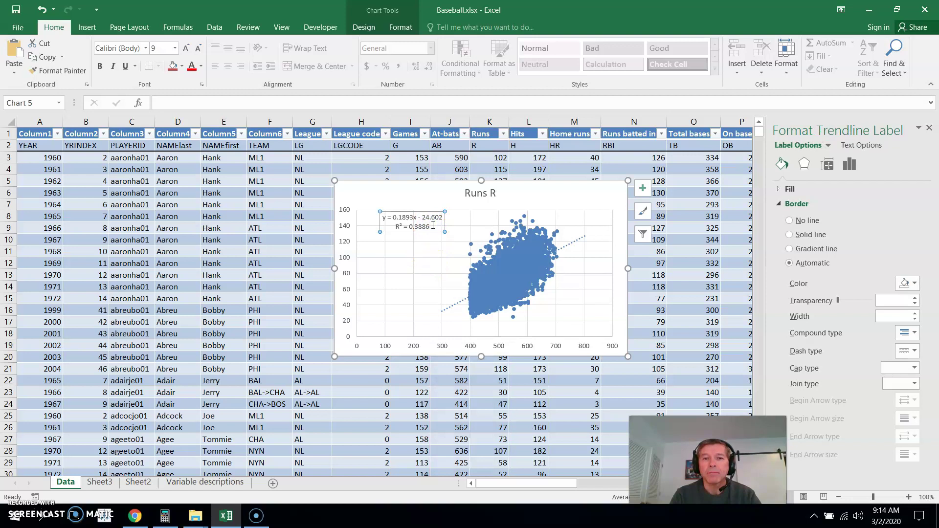
Step: Make the equation and R² text 11 pt bold
left_click_drag(433, 225, 391, 220)
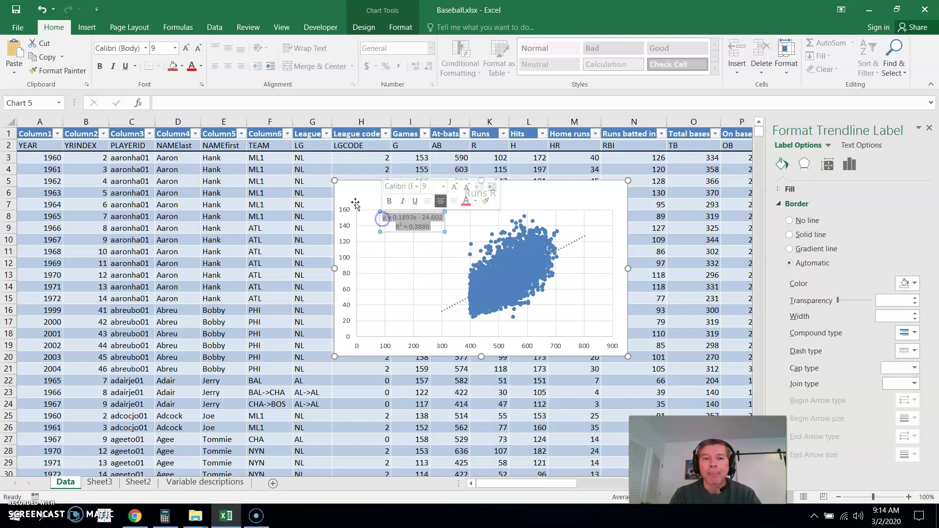
left_click(174, 48)
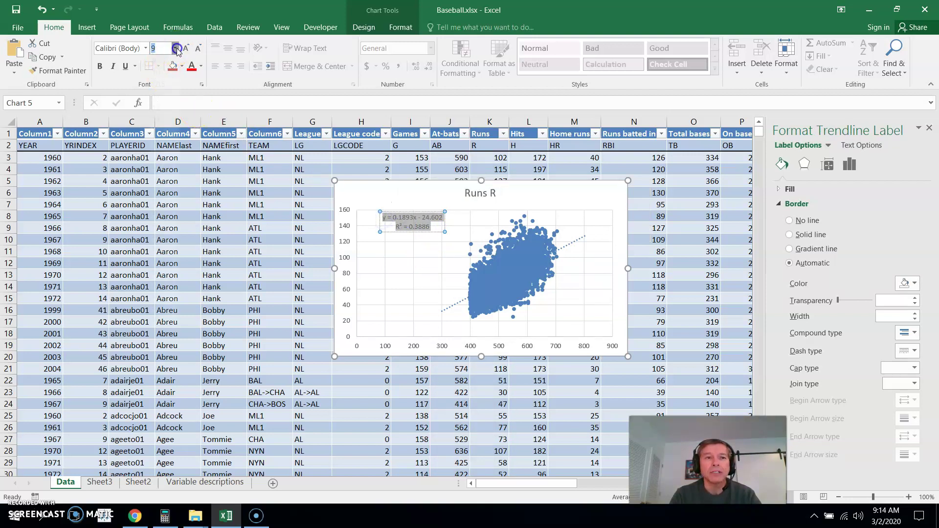
left_click(159, 110)
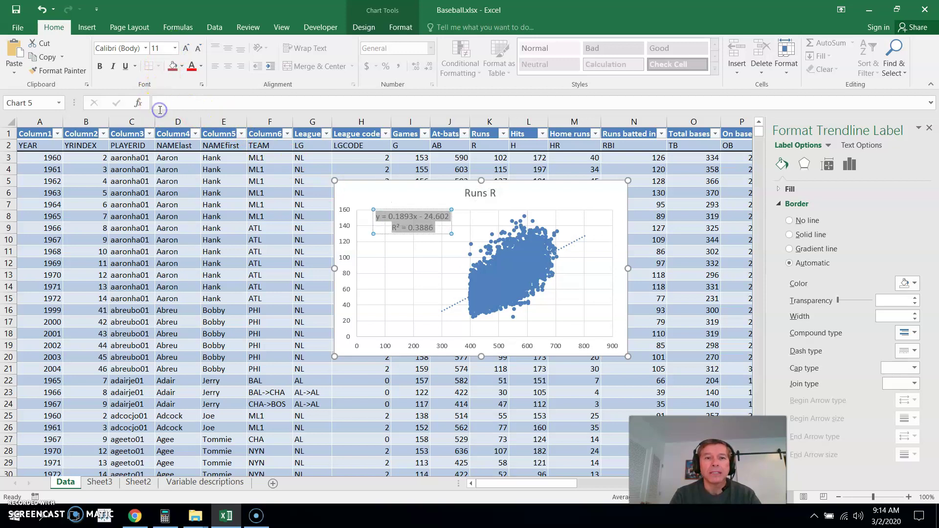
left_click(102, 66)
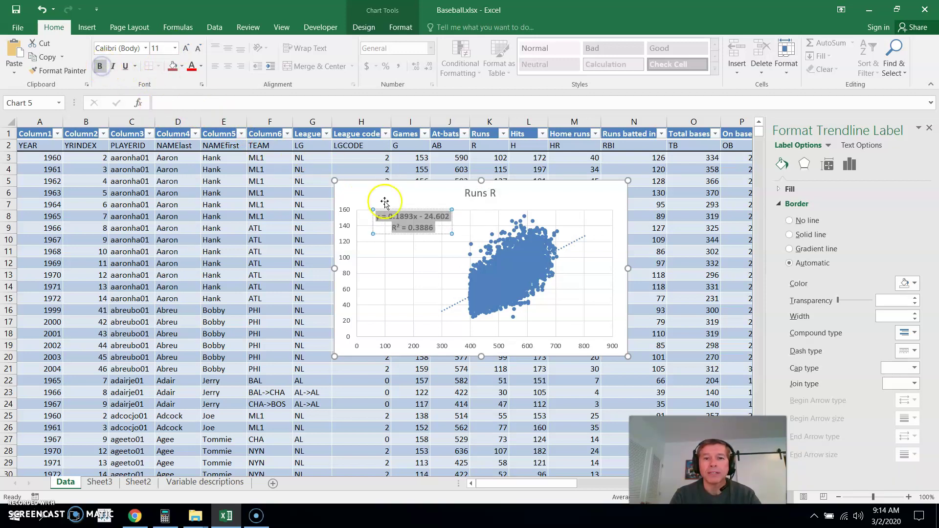
left_click(509, 212)
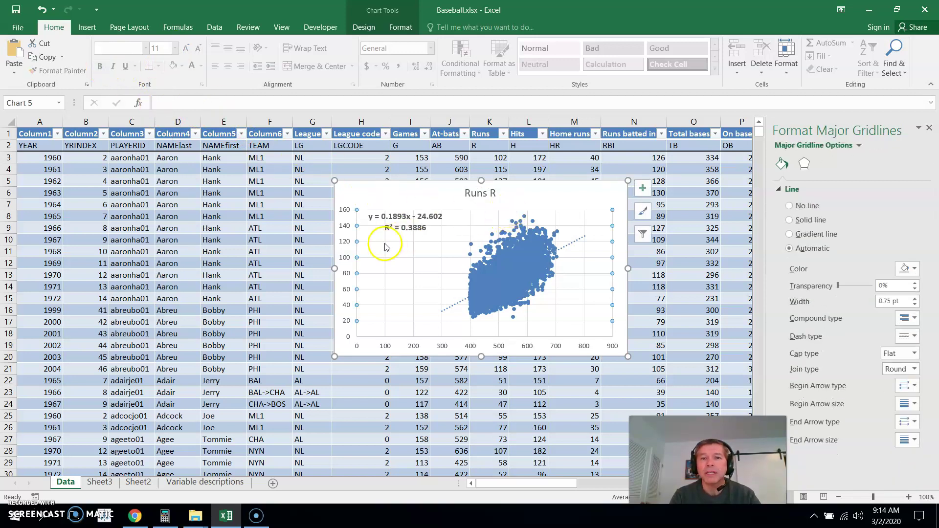
left_click(536, 189)
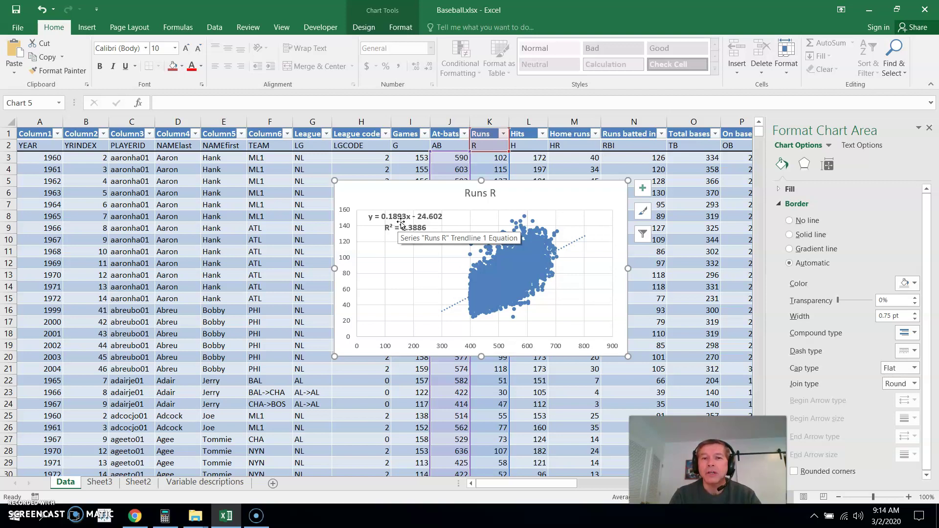
left_click(420, 268)
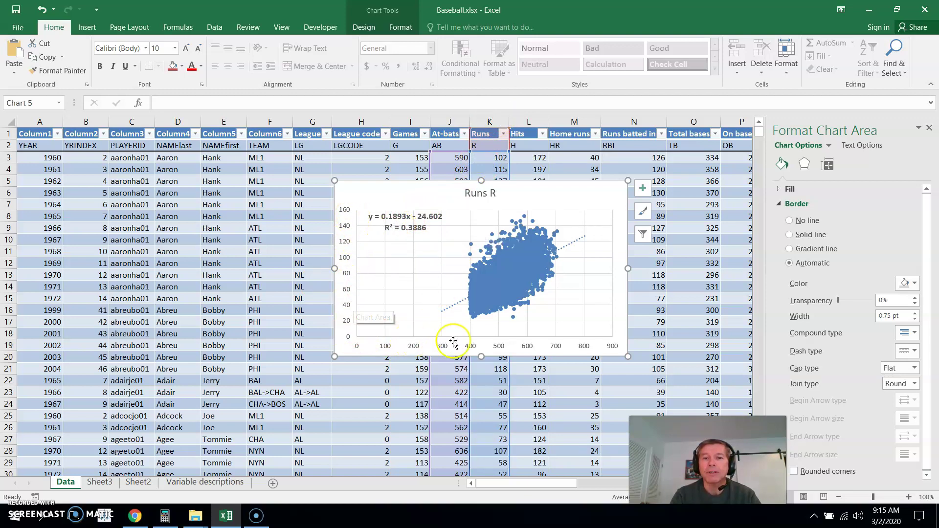
left_click(606, 284)
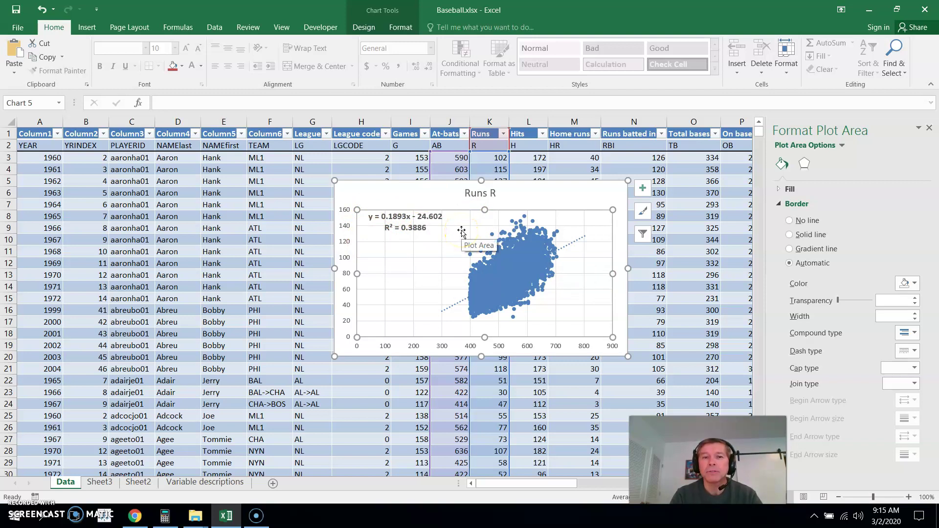
left_click(423, 191)
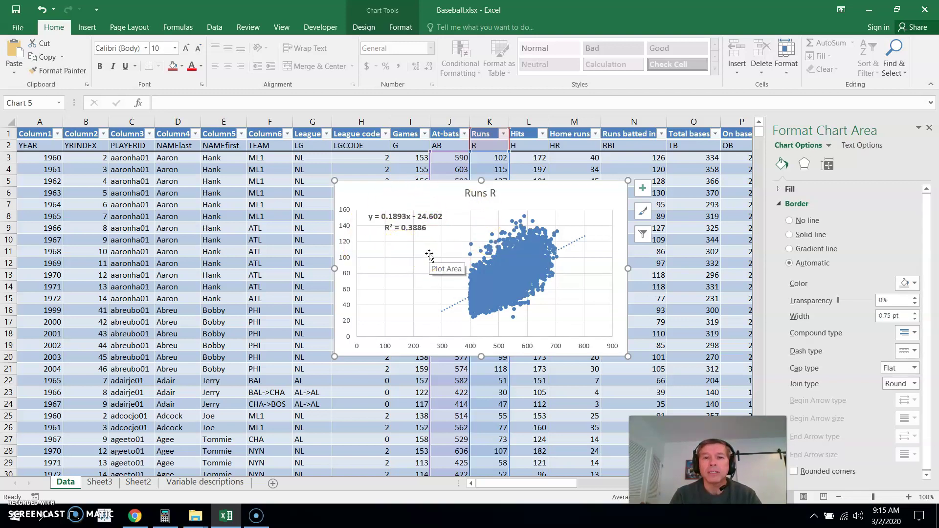
Step: Filter the League column to AL only, leaving 2249 of 4536 rows visible
left_click(417, 192)
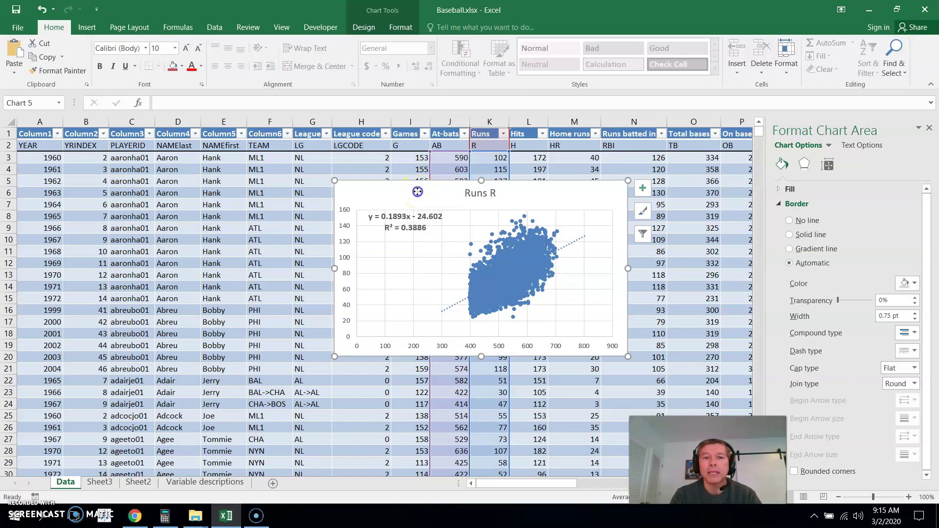
left_click(327, 134)
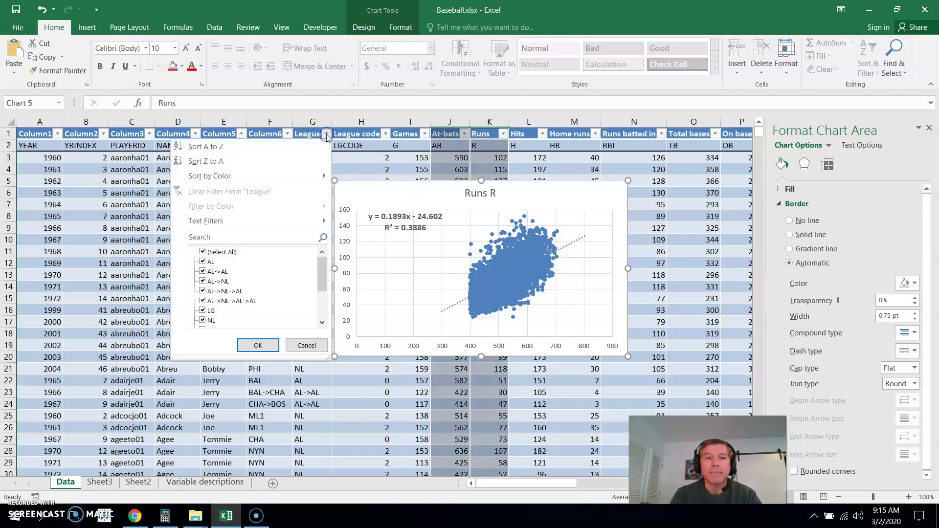
left_click(203, 253)
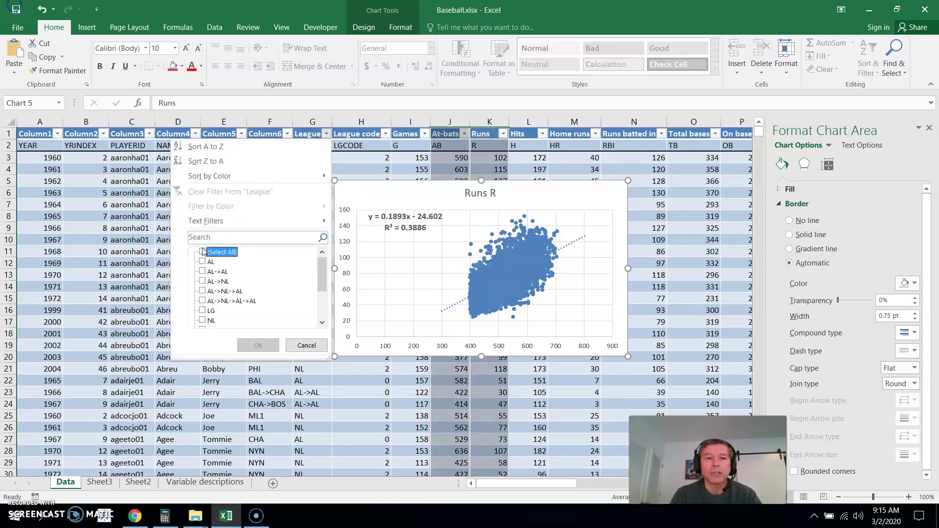
left_click(205, 262)
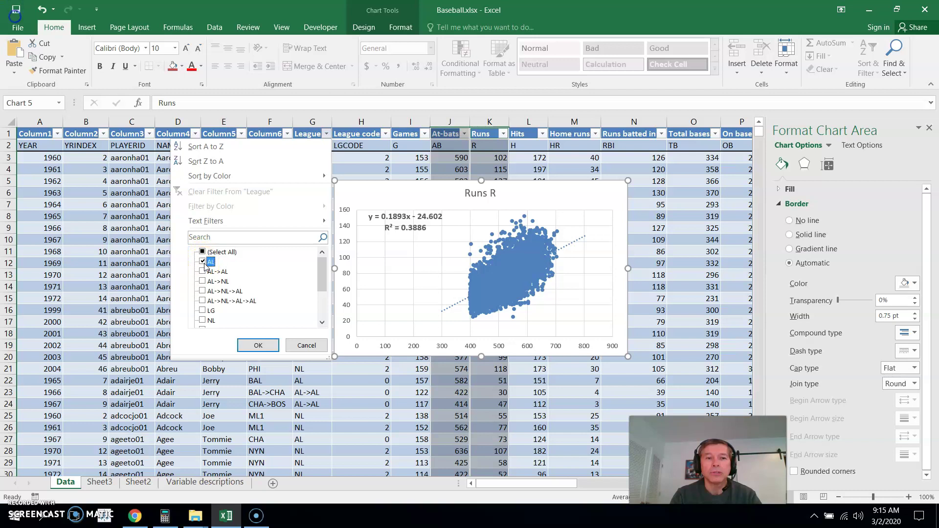
left_click(259, 346)
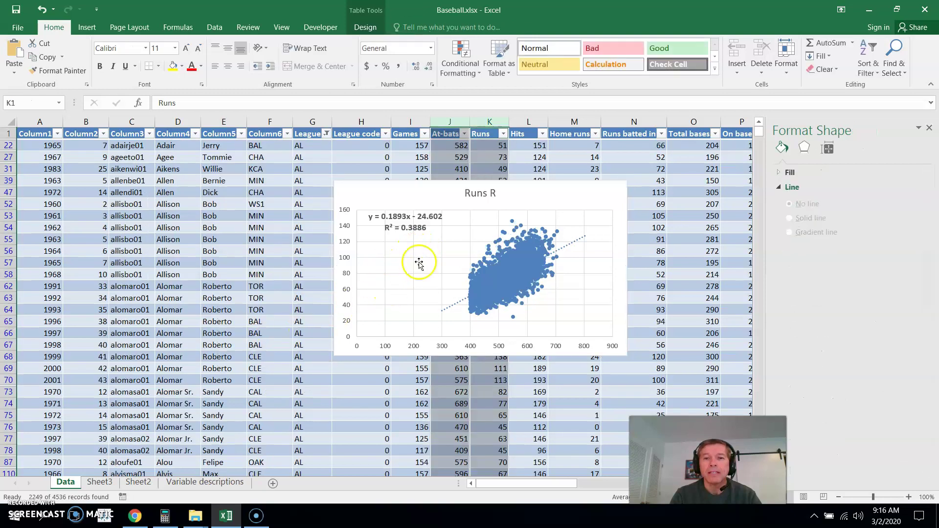
Step: Delete the old dotted trendline and its equation and R² label from the chart
left_click(417, 234)
left_click(417, 230)
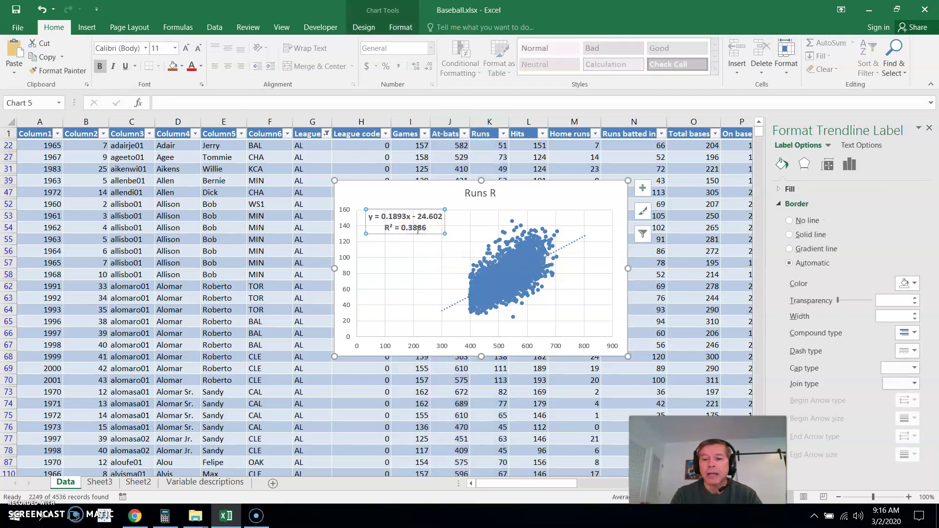
key("Delete")
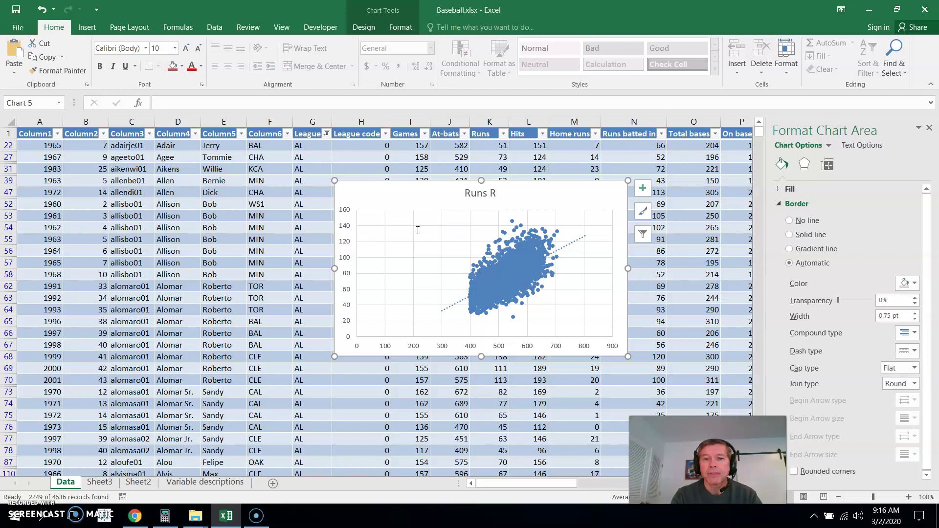
left_click(571, 245)
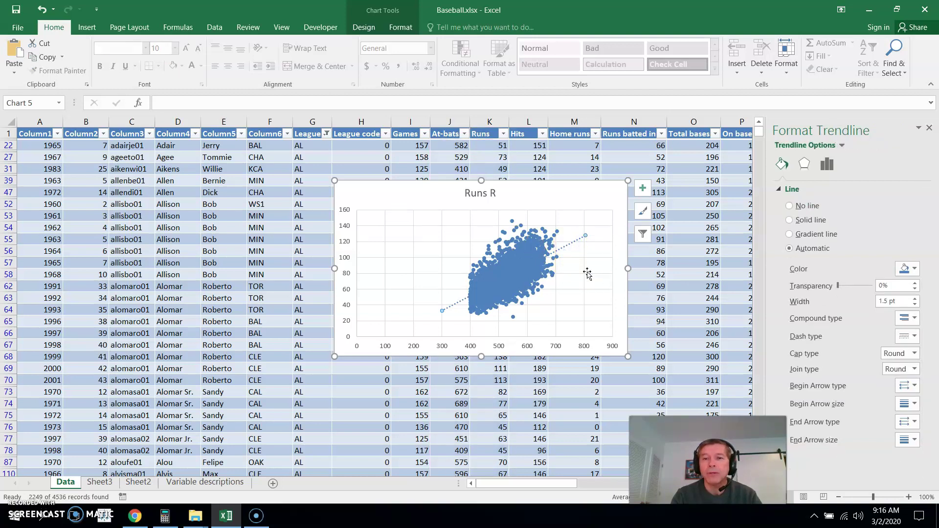
key("Delete")
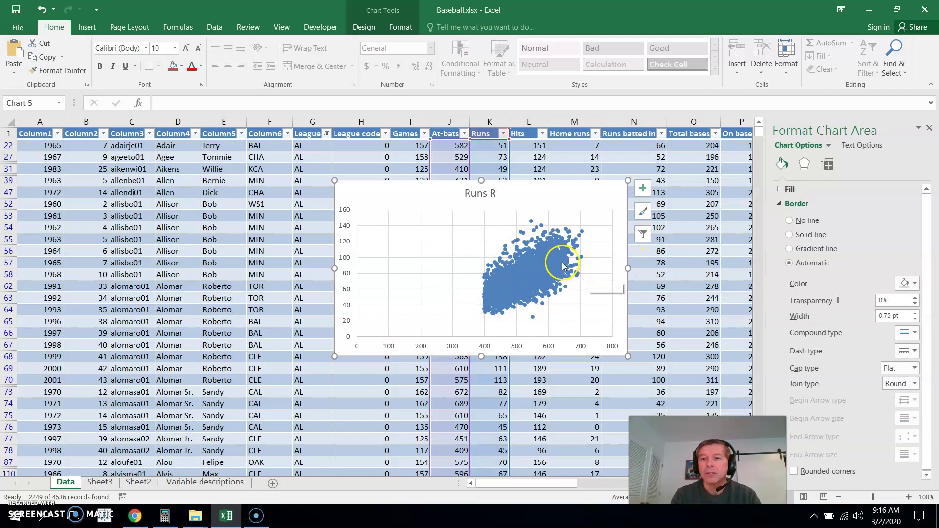
Step: Add a linear trendline with equation and R², forecasting 100 periods forward and backward
mouse_move(563, 267)
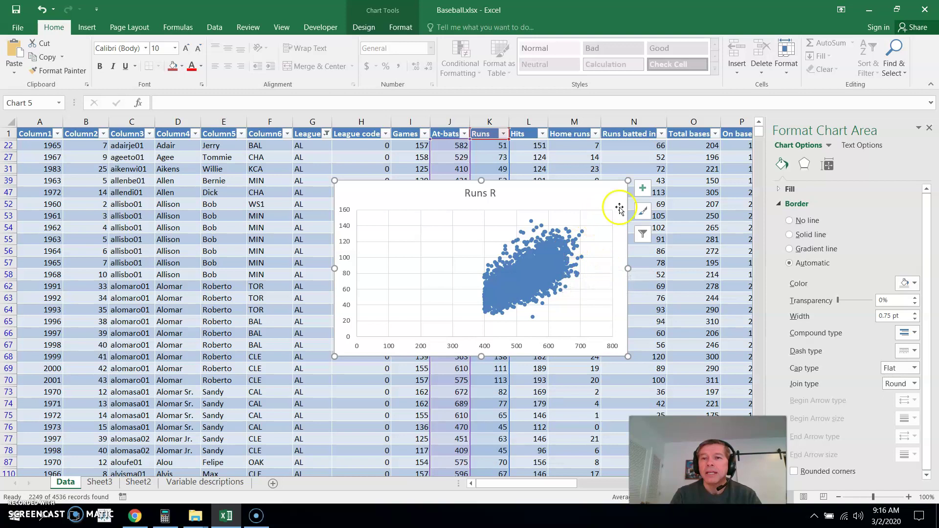
left_click(643, 188)
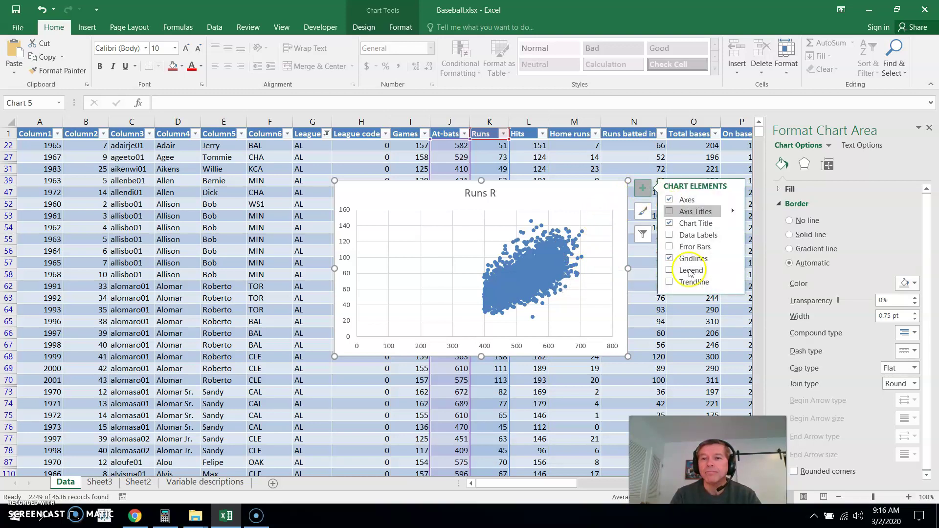
left_click(734, 283)
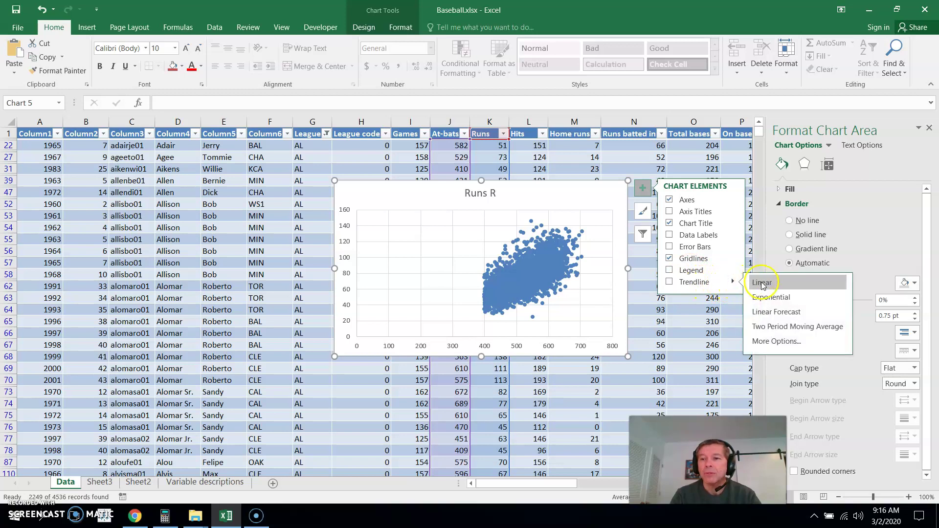
left_click(774, 343)
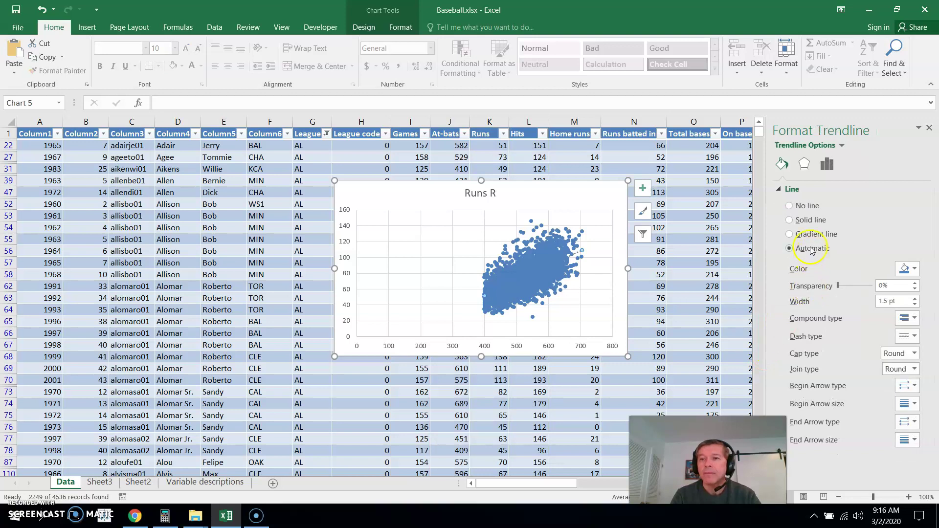
left_click(827, 165)
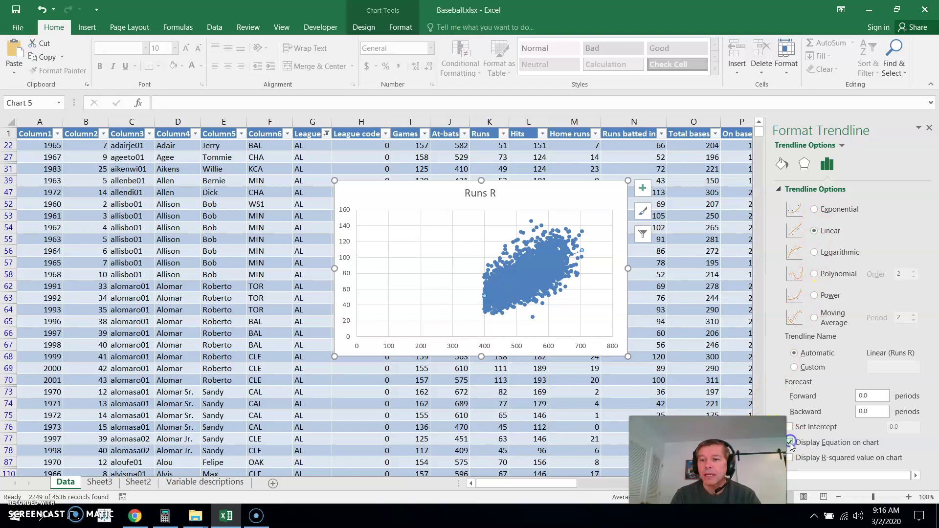
left_click(790, 459)
double_click(873, 397)
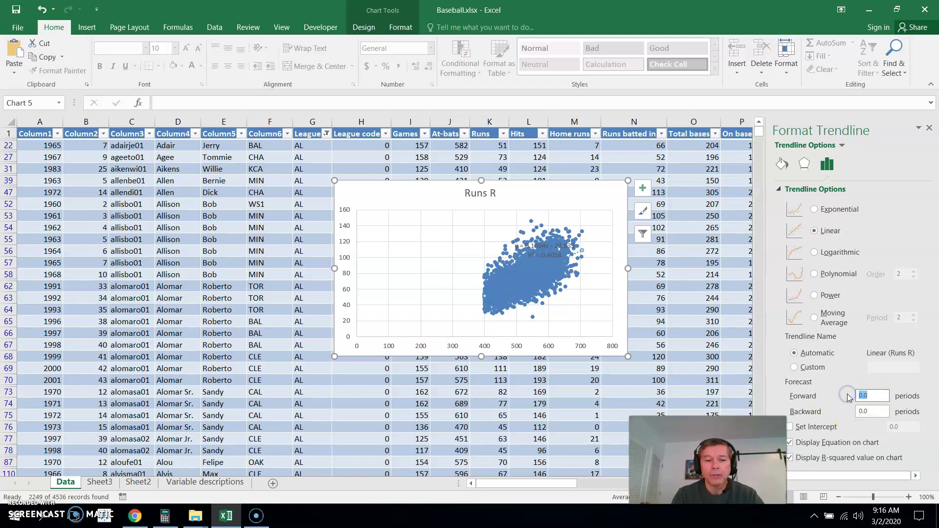
type("1")
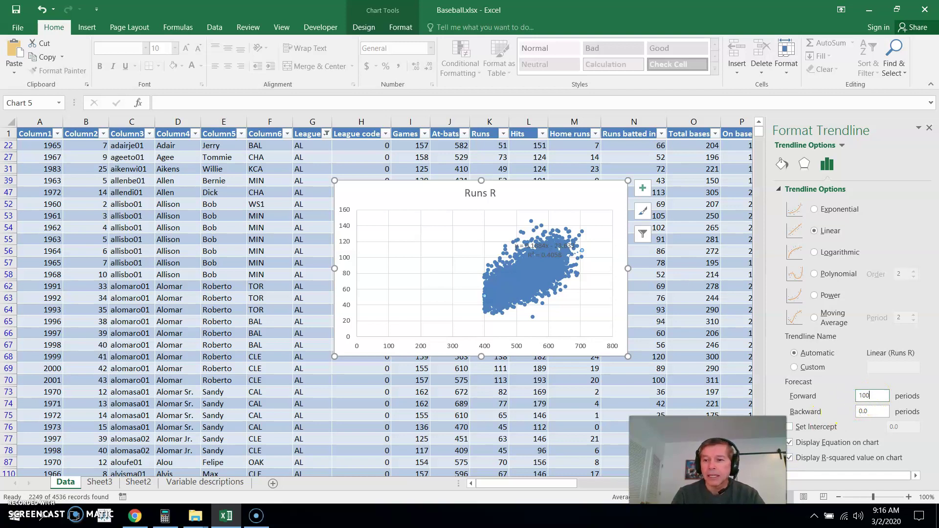
left_click(857, 414)
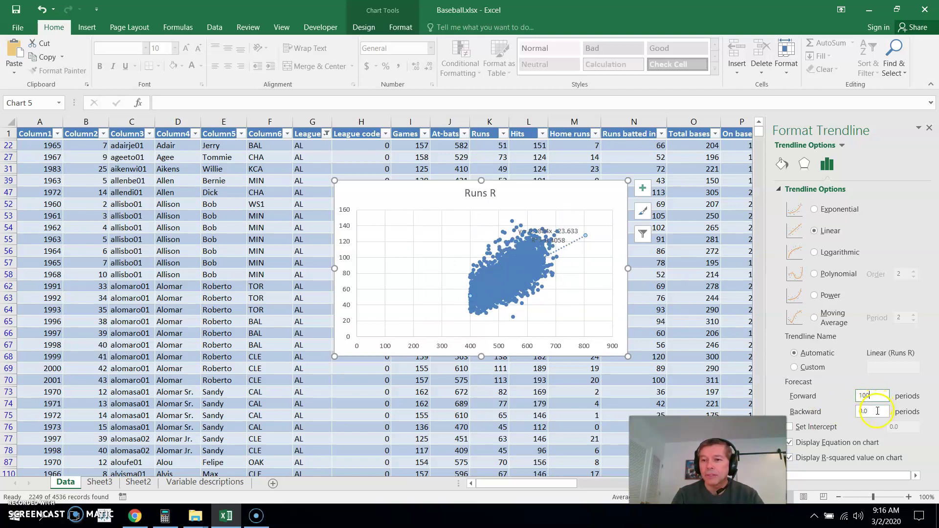
double_click(865, 411)
type("100")
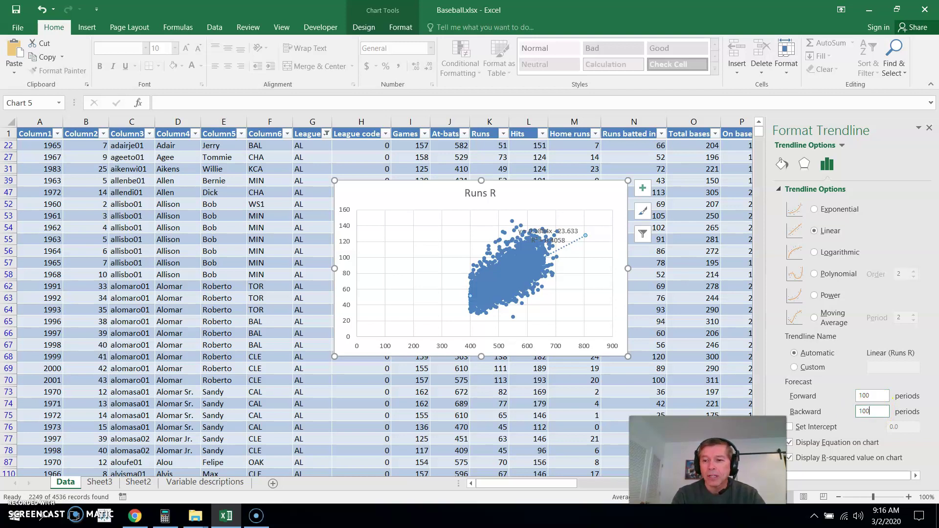
Step: Drag the trendline equation label to the plot's empty upper-left corner
left_click(579, 256)
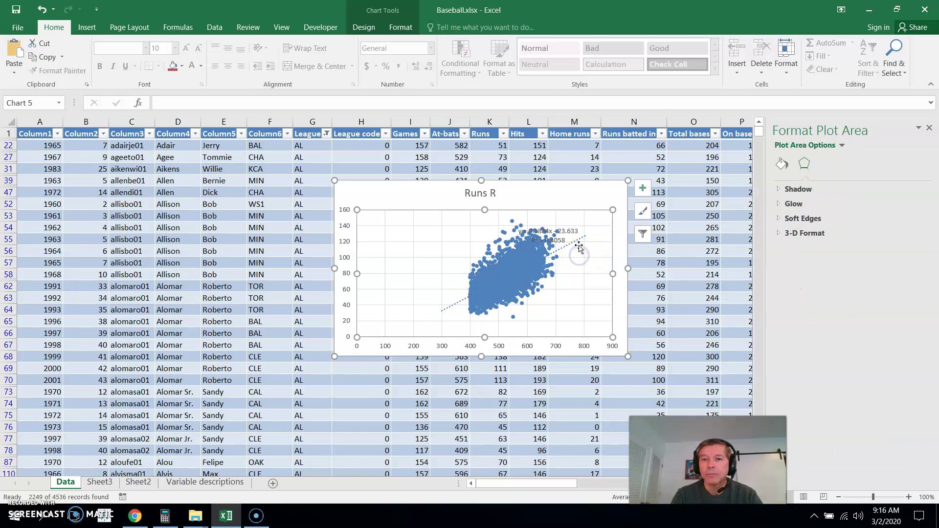
left_click(571, 236)
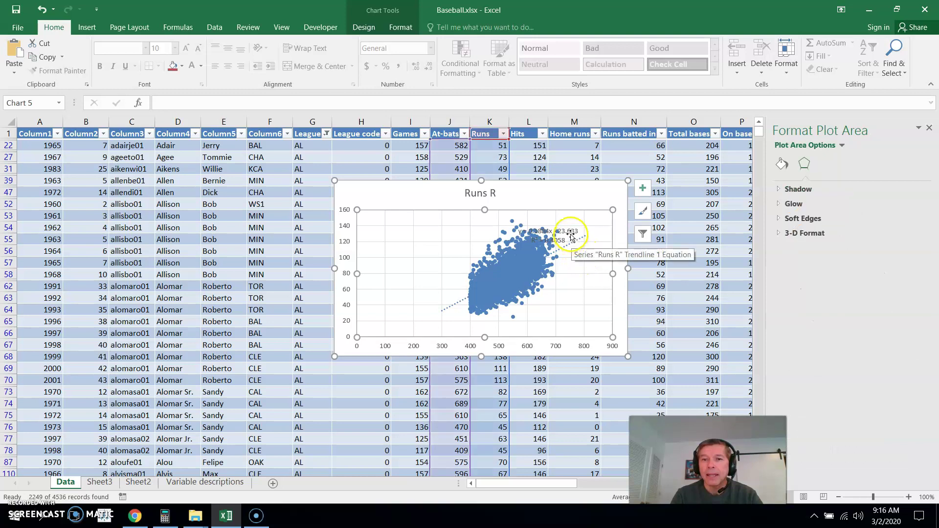
left_click_drag(442, 230, 443, 231)
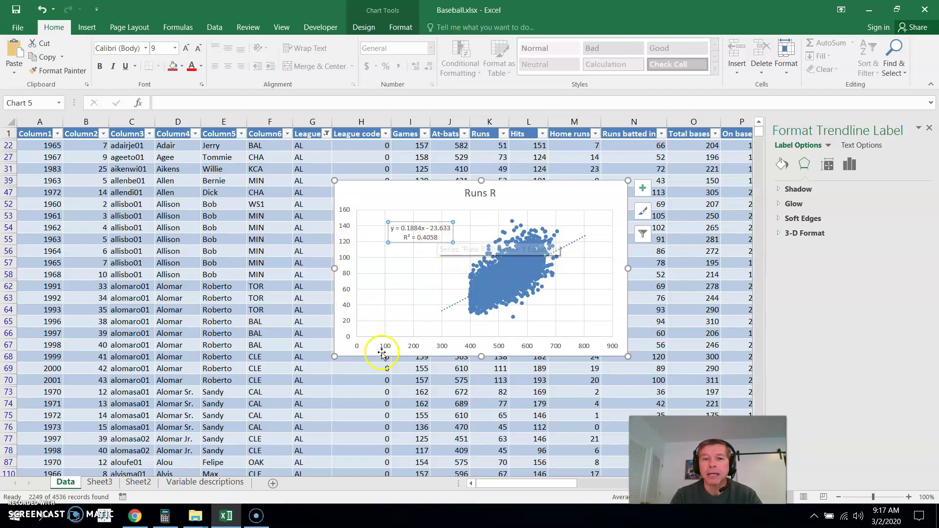
left_click(432, 278)
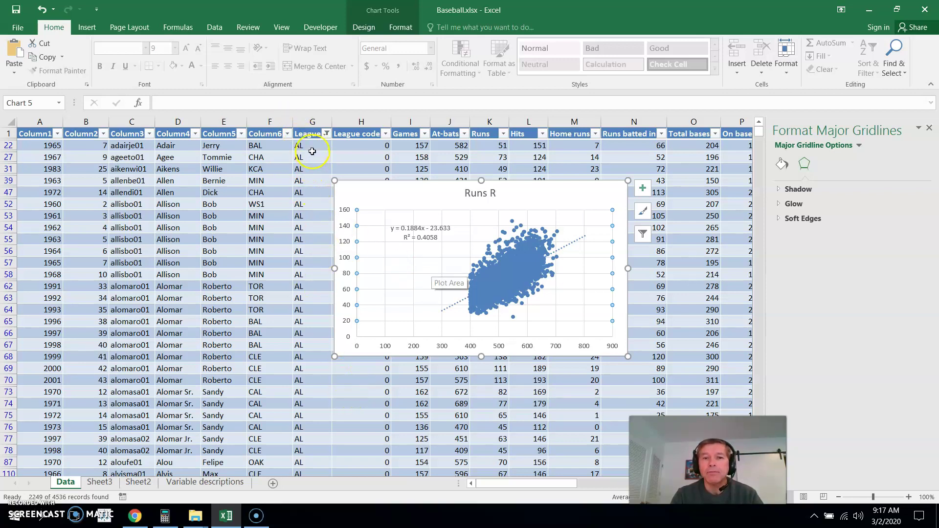
Step: Open and dismiss the Column1 year filter, then highlight the equation label's text
left_click(58, 135)
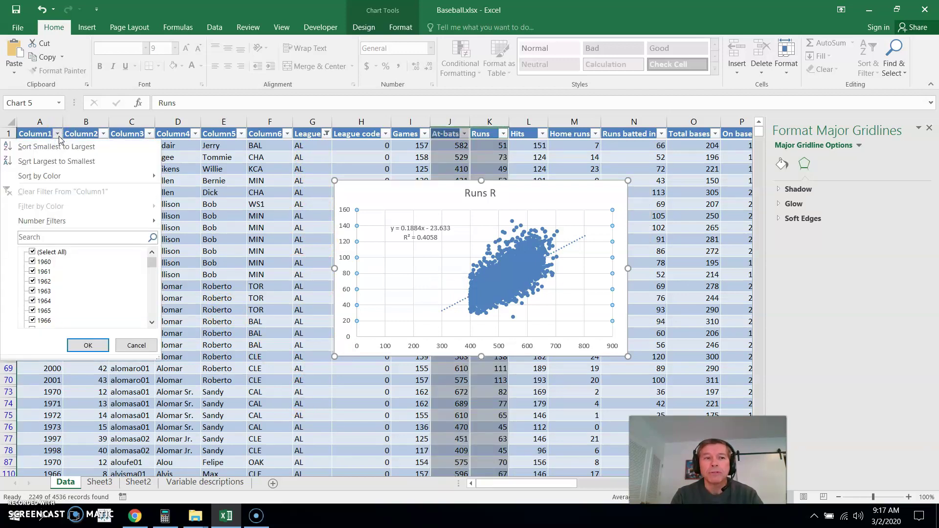
left_click(335, 263)
left_click(421, 269)
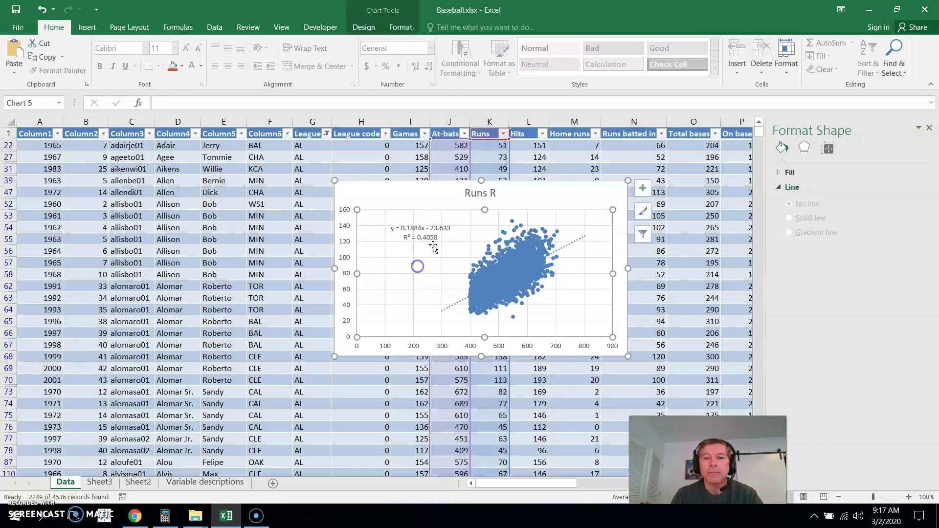
left_click(430, 240)
left_click(427, 237)
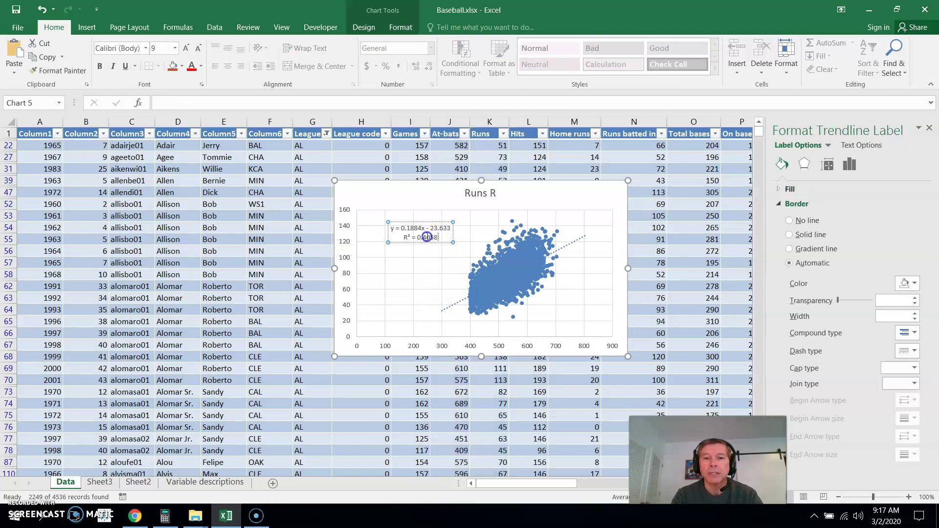
left_click_drag(427, 237, 402, 232)
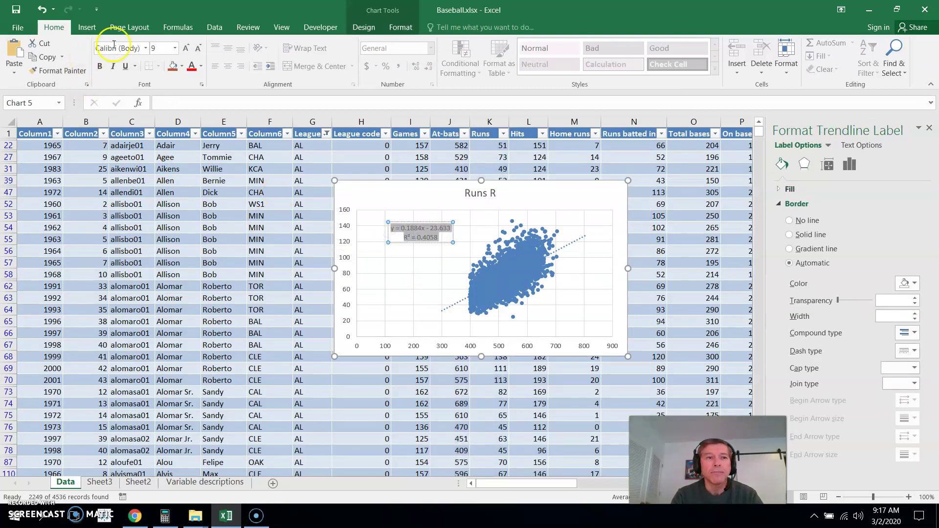
Step: Set the equation and R² label text to 14 pt
left_click(174, 50)
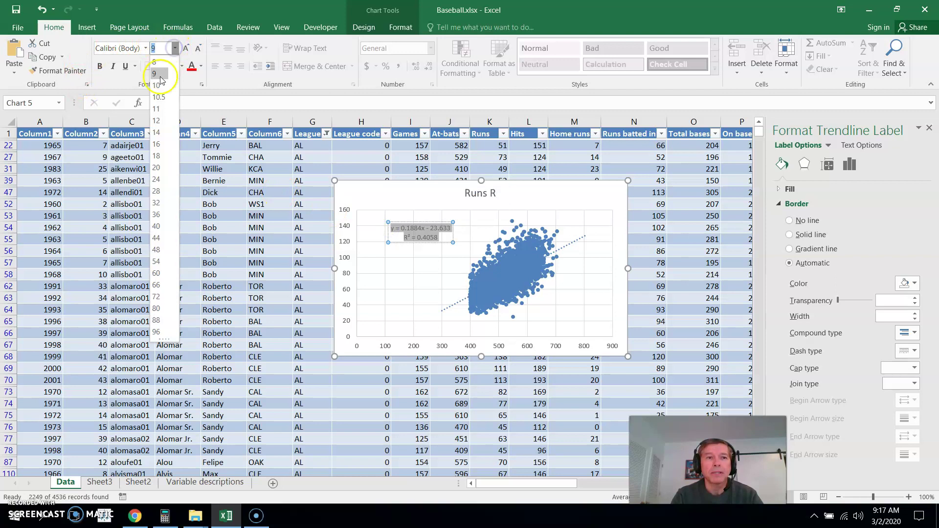
left_click(156, 135)
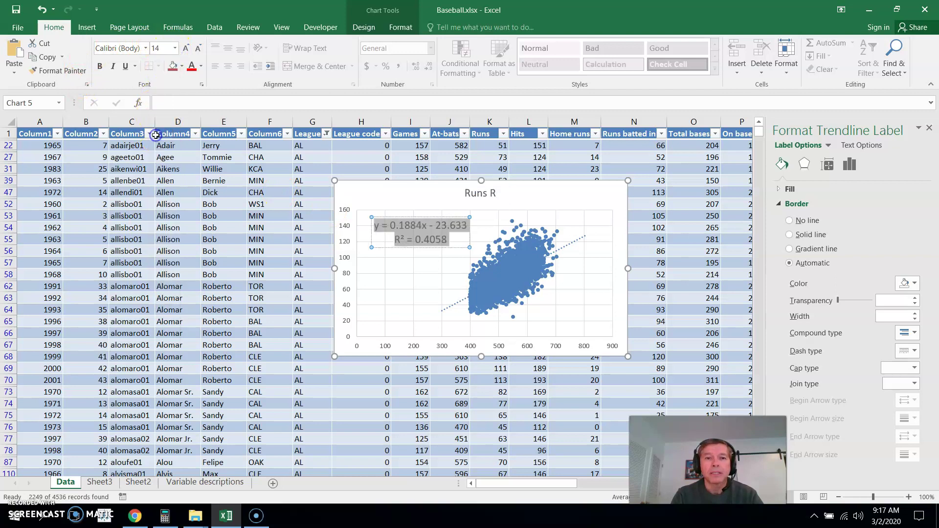
left_click(411, 272)
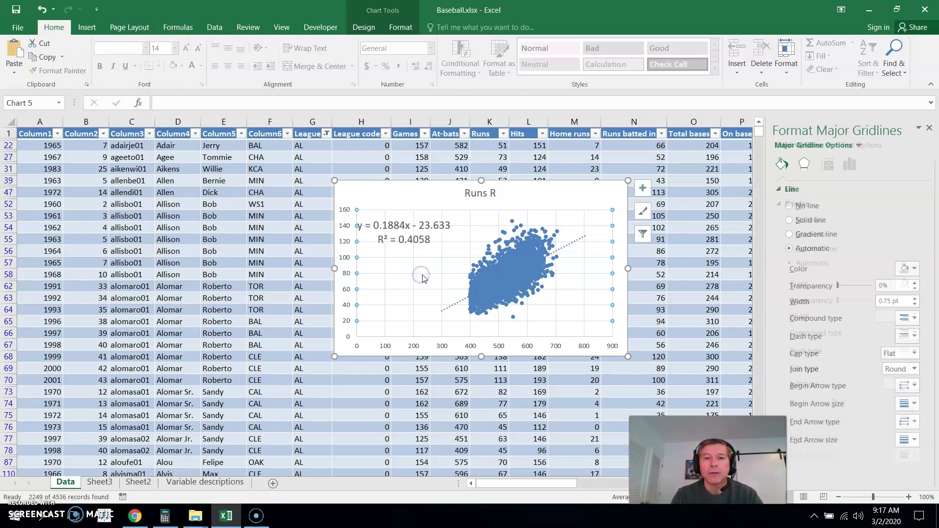
left_click(441, 191)
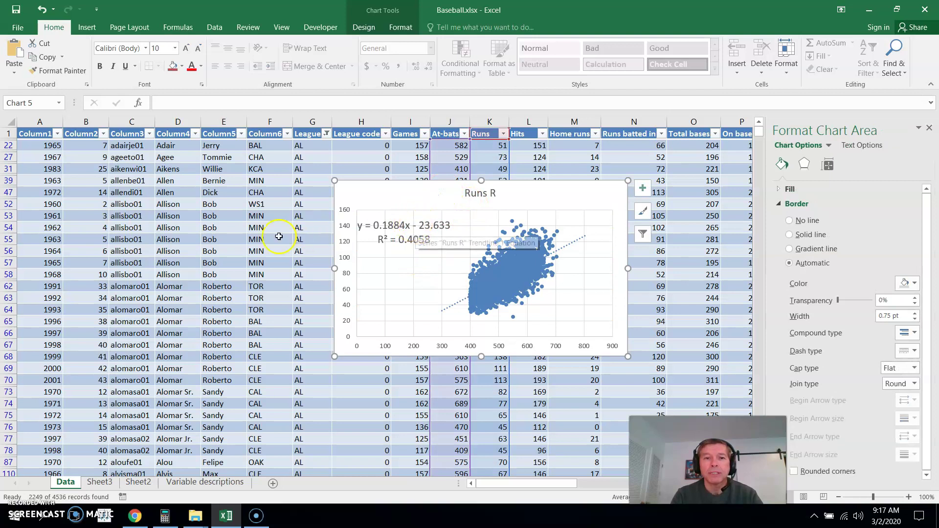
Step: Filter the Column1 years to 1960–1969 only, leaving 377 records charted
left_click(57, 135)
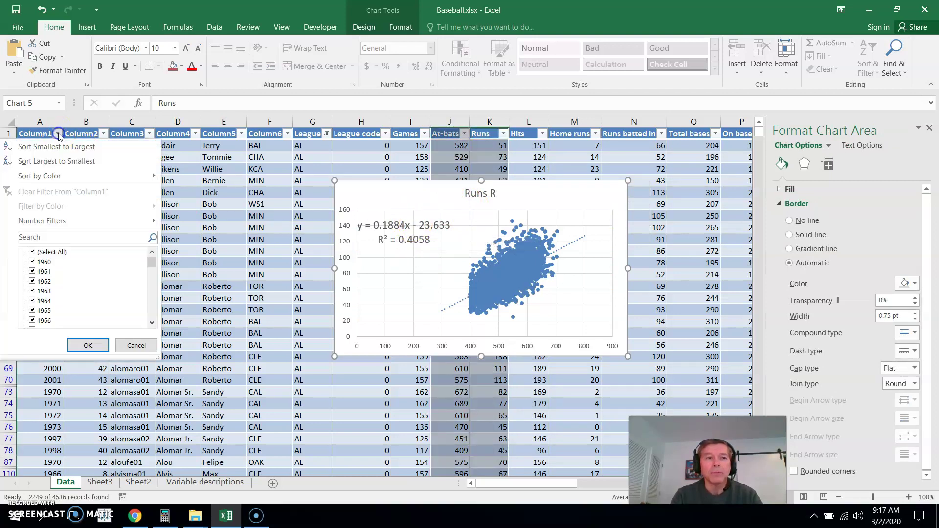
left_click(32, 253)
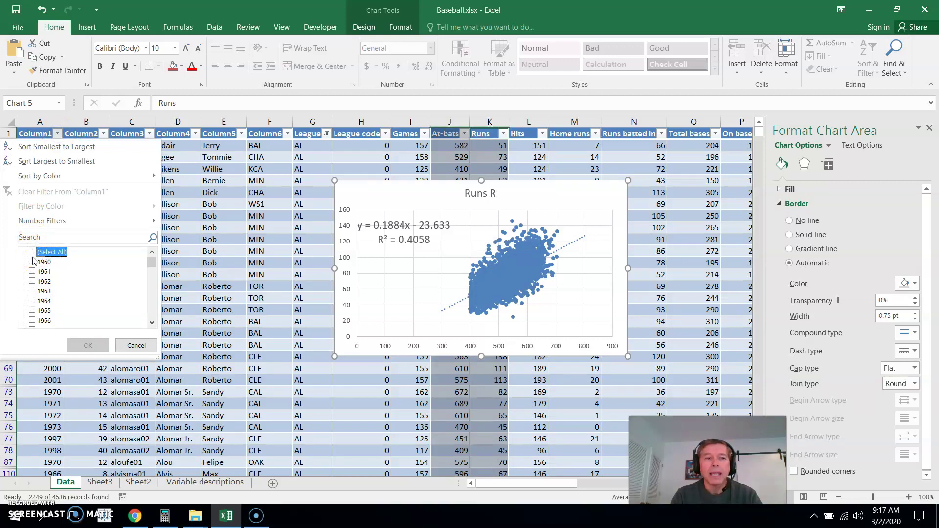
left_click(32, 263)
left_click(33, 272)
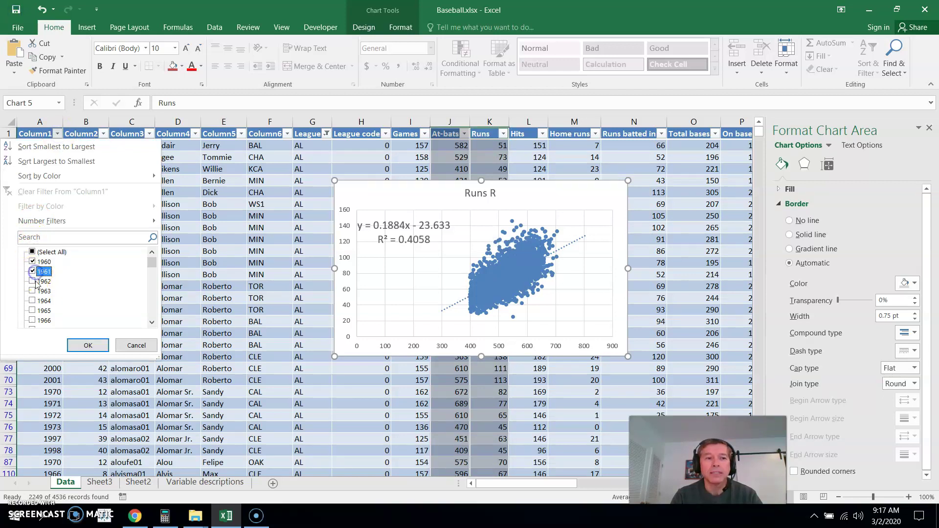
left_click(32, 281)
left_click(33, 291)
left_click(32, 301)
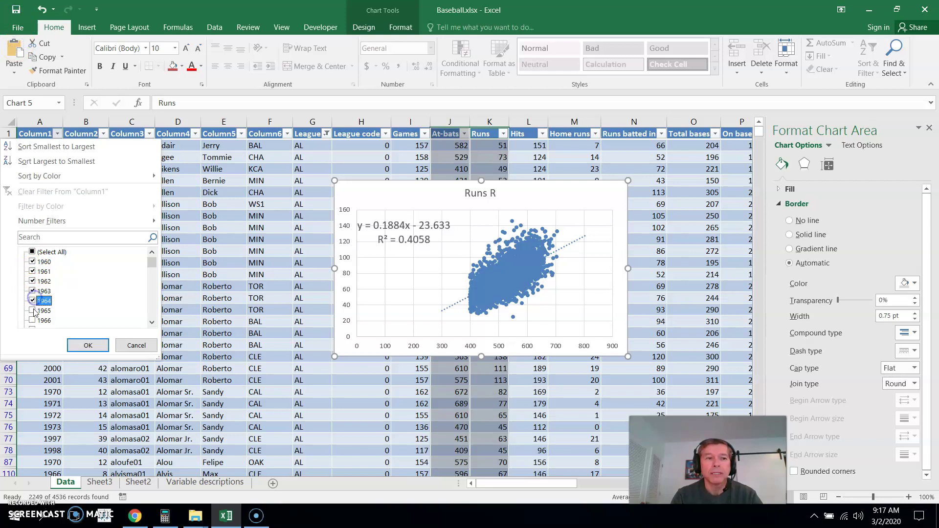
left_click(32, 311)
left_click(32, 320)
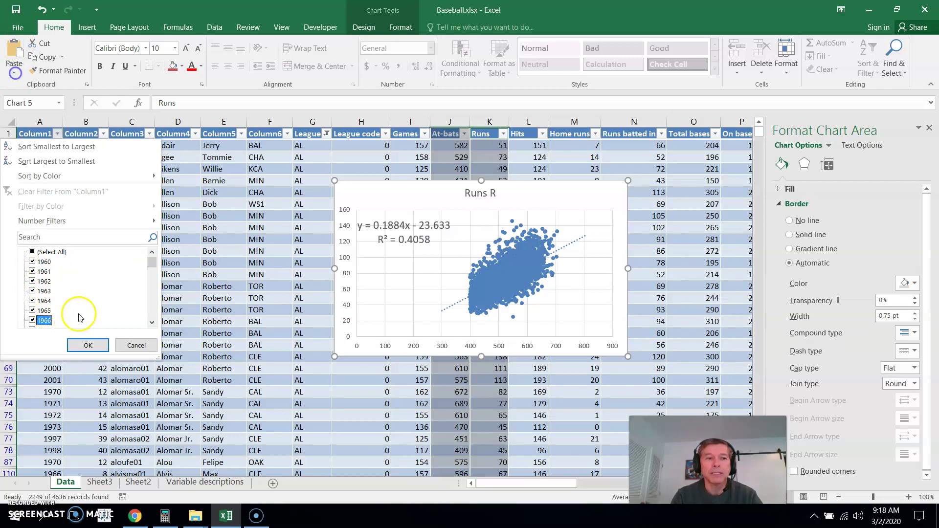
left_click(152, 323)
left_click(152, 323)
left_click(152, 323)
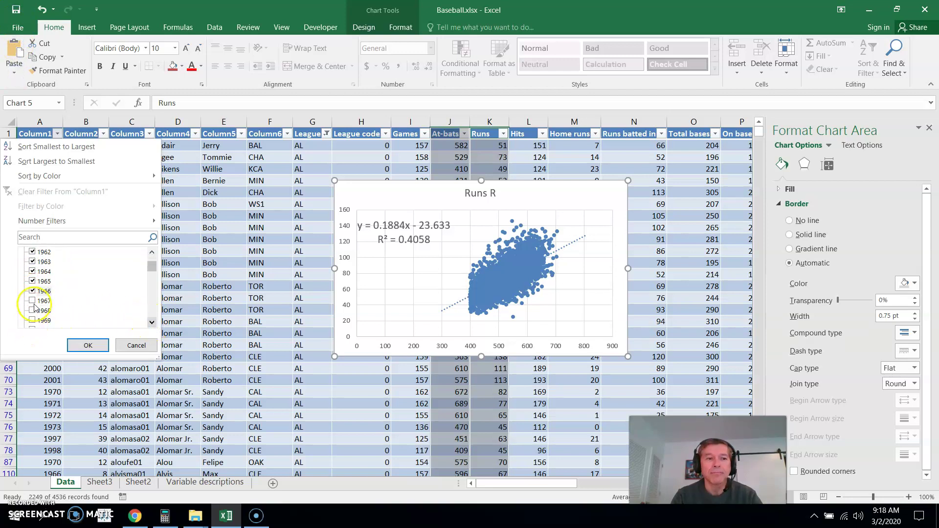
left_click(32, 301)
left_click(33, 310)
left_click(32, 320)
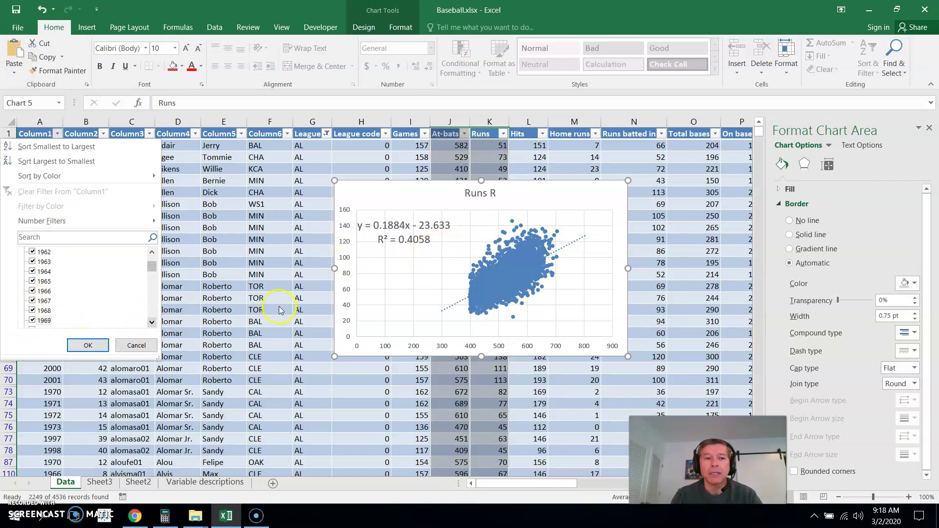
left_click(95, 342)
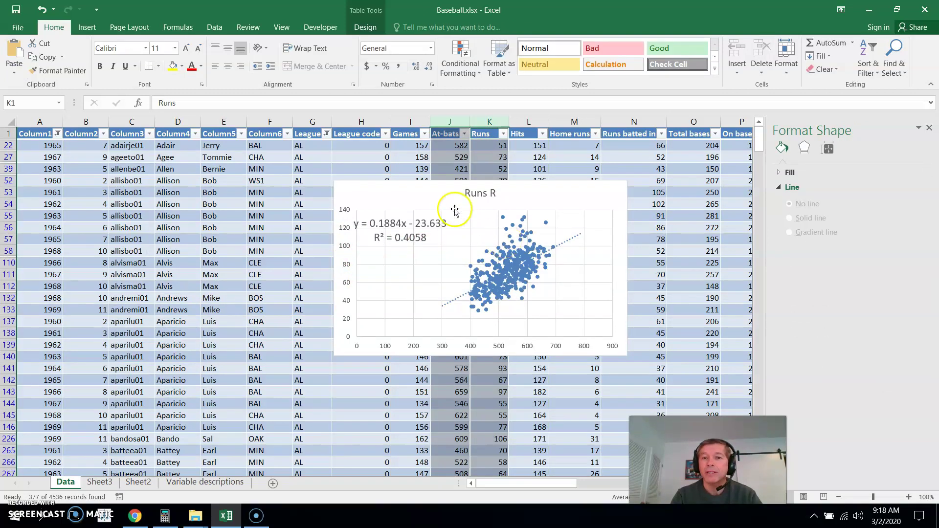
Step: Toggle the trendline's equation and R² off and on so it reads y = 0.163x - 14.685, R² = 0.3192
left_click(414, 222)
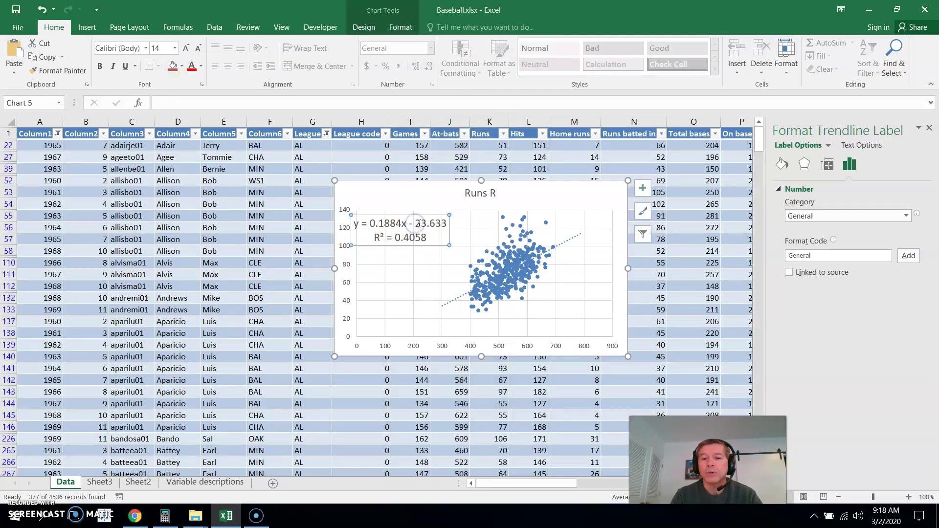
left_click(538, 201)
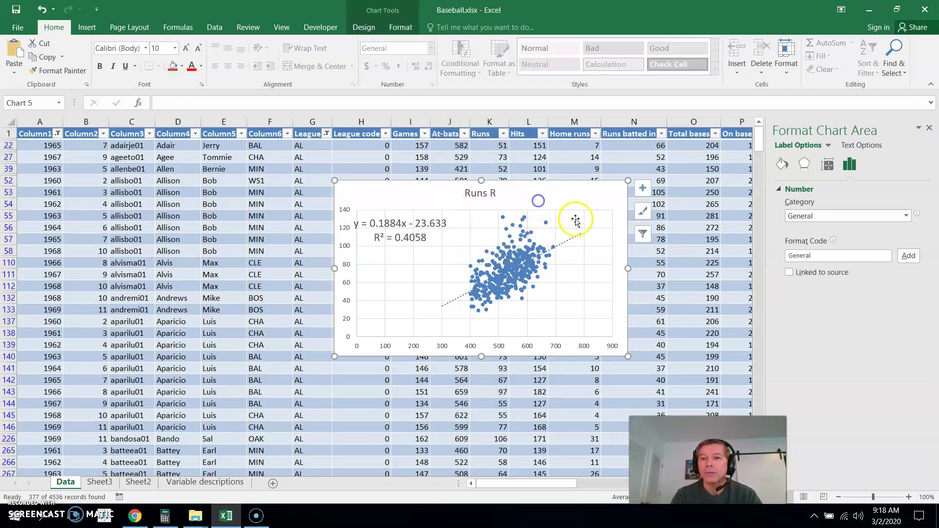
left_click(576, 237)
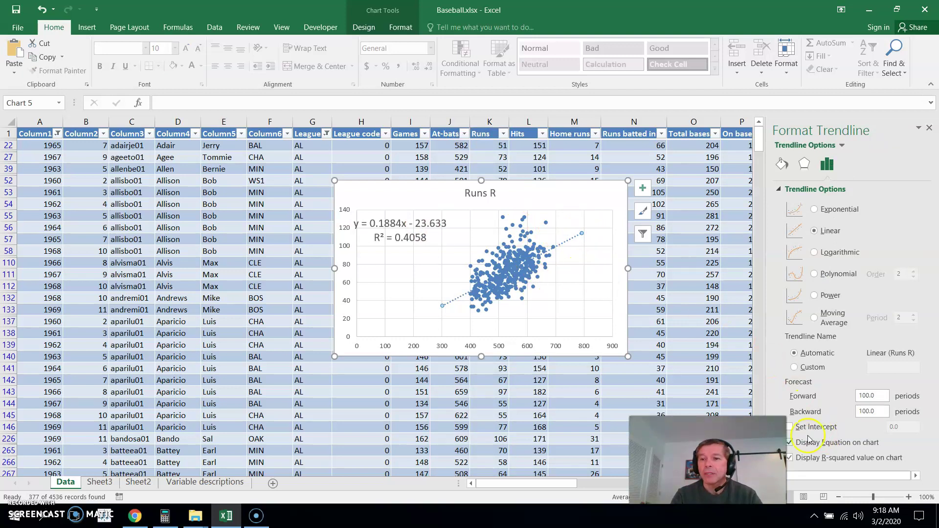
left_click(789, 459)
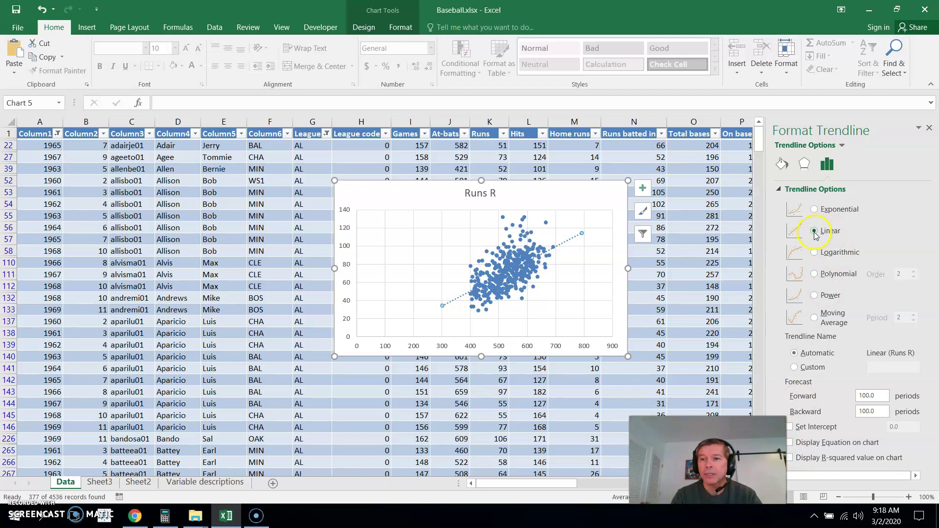
left_click(791, 443)
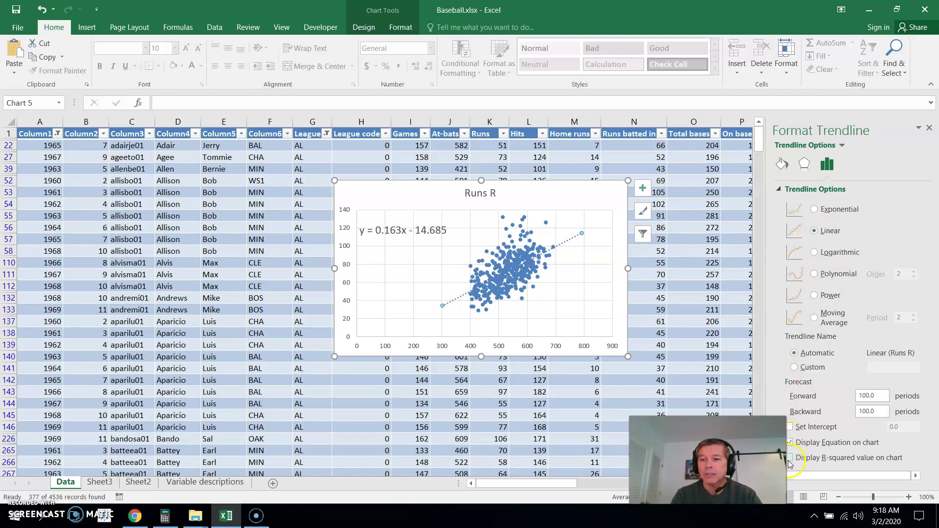
left_click(789, 458)
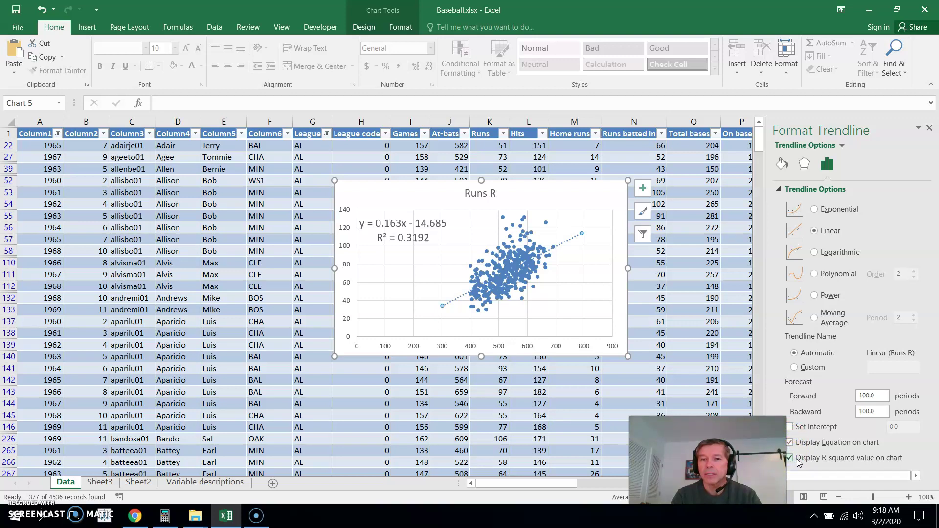
left_click(424, 263)
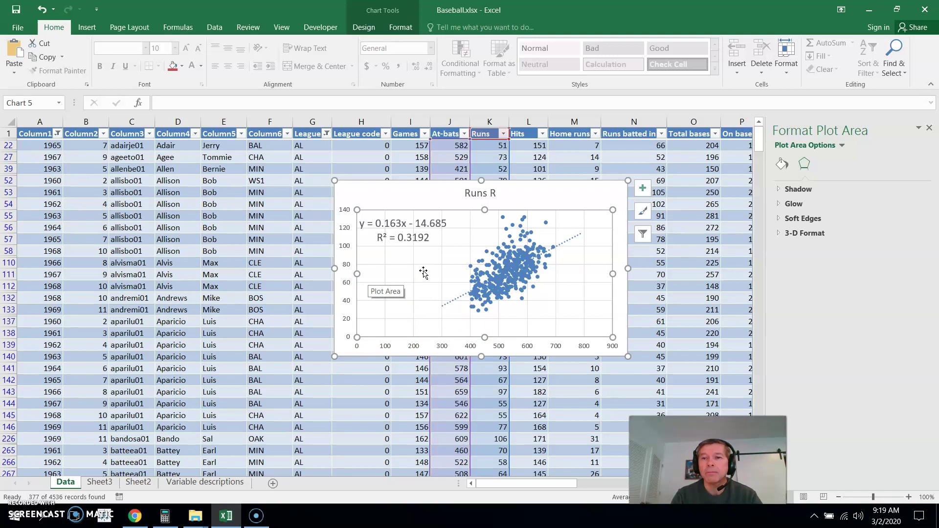
Step: Make the trendline a solid red line instead of dotted
left_click(545, 190)
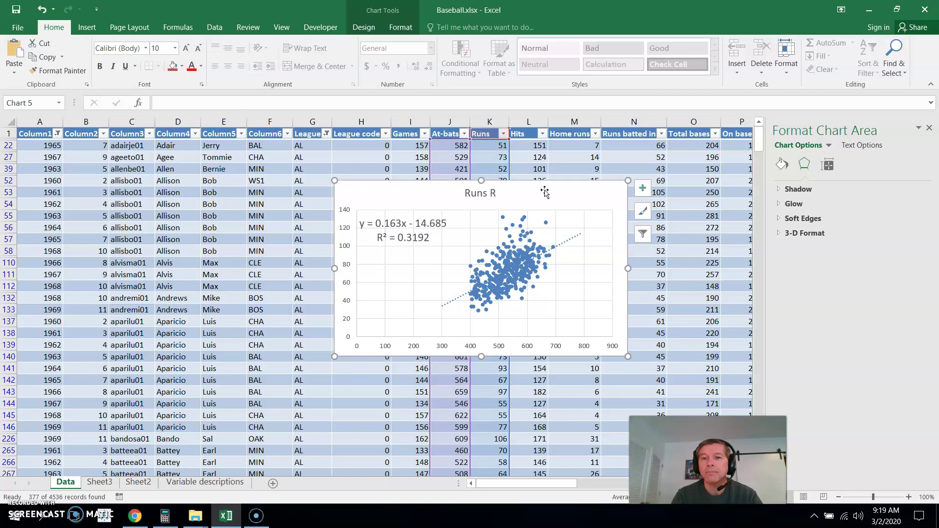
left_click(549, 215)
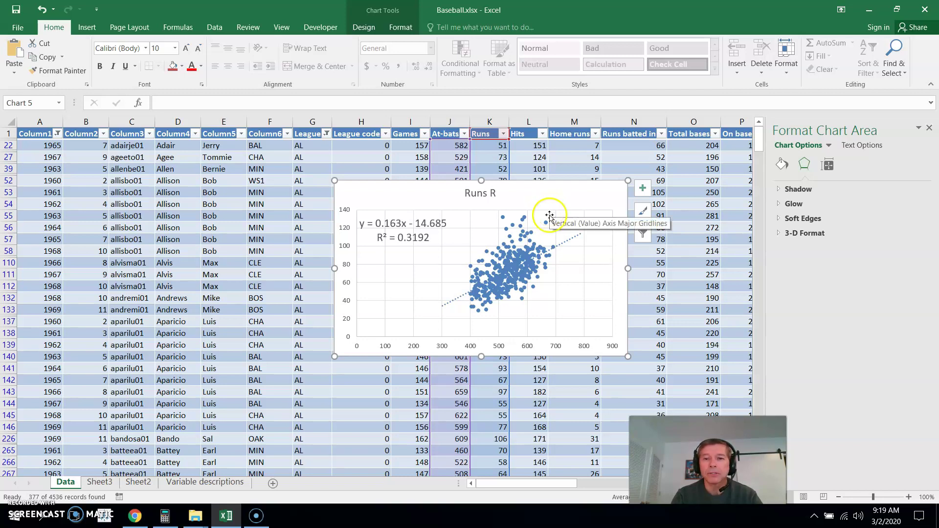
left_click(566, 242)
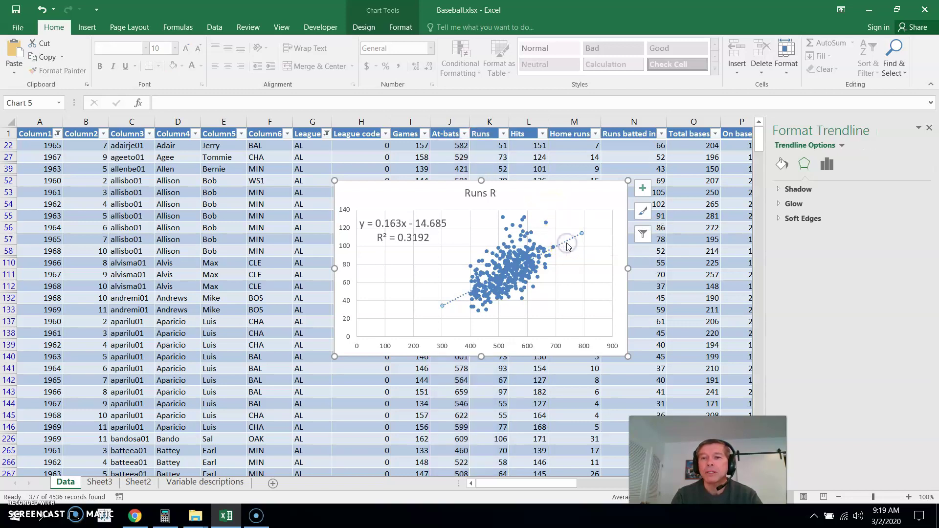
left_click_drag(470, 293, 575, 242)
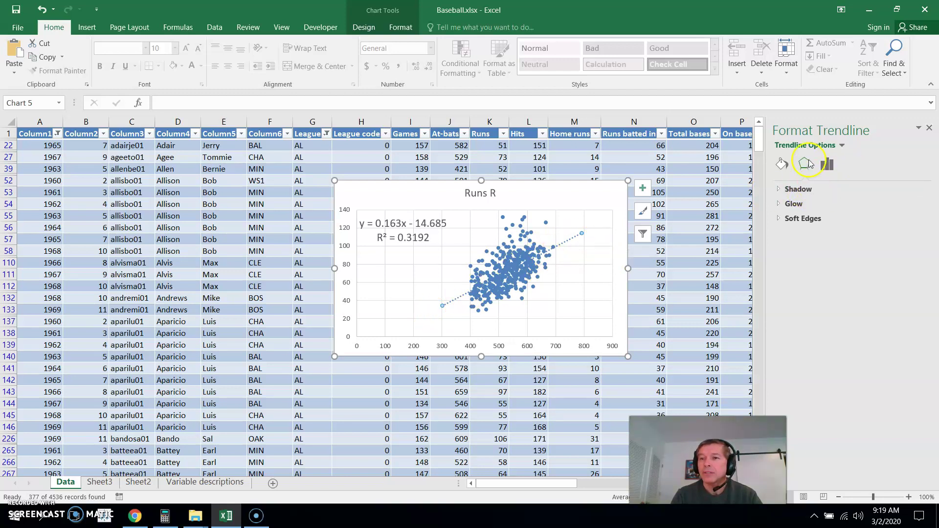
left_click(781, 163)
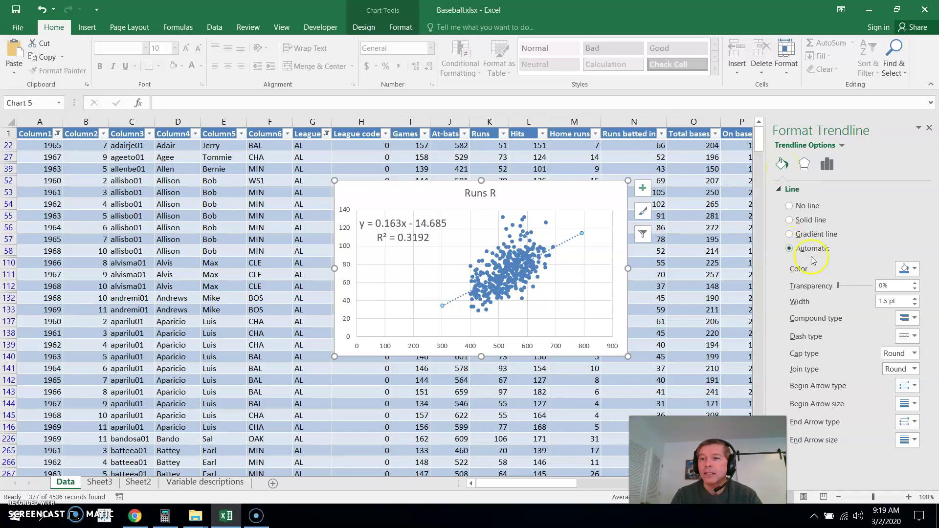
left_click(913, 338)
left_click(885, 348)
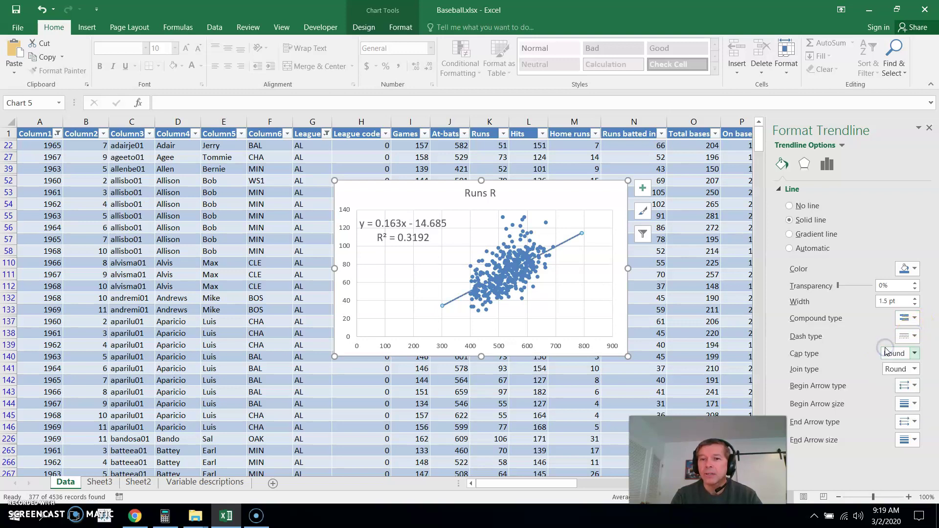
left_click(914, 269)
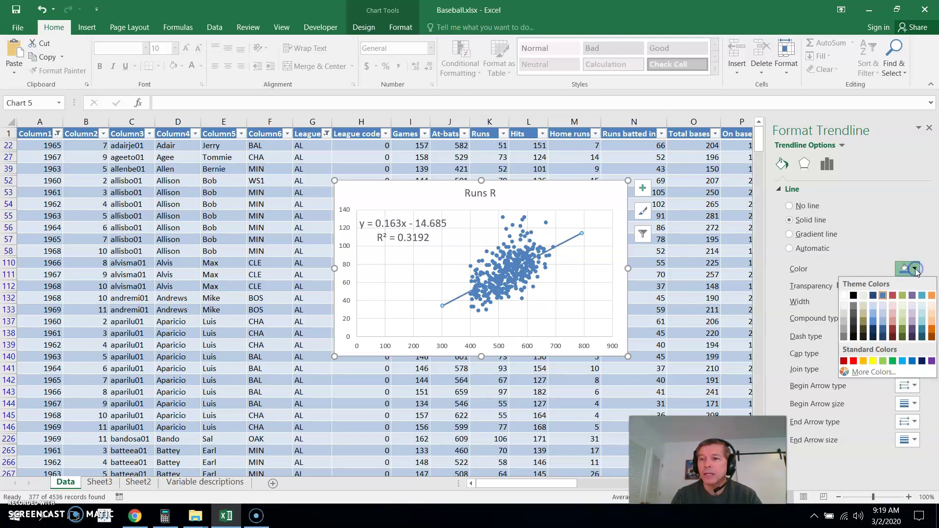
left_click(892, 295)
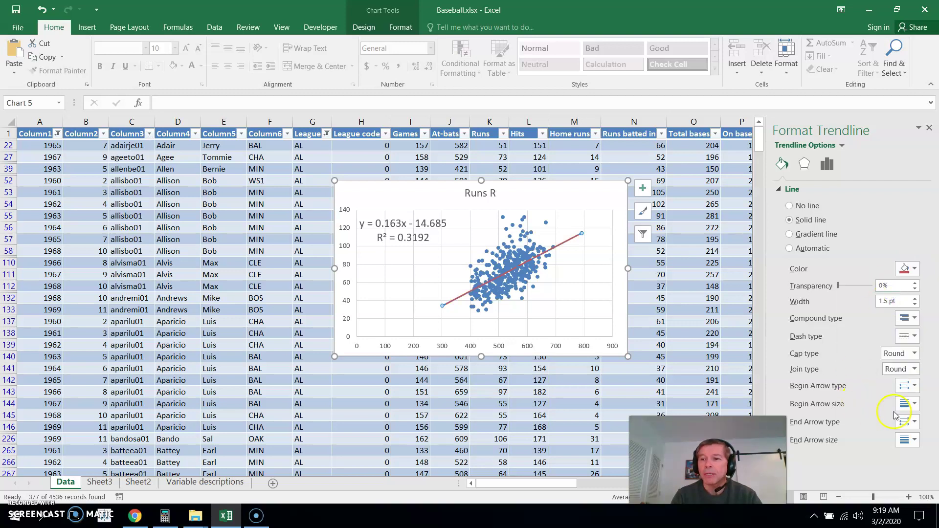
Step: Add arrowheads to both the start and end of the trendline
left_click(914, 386)
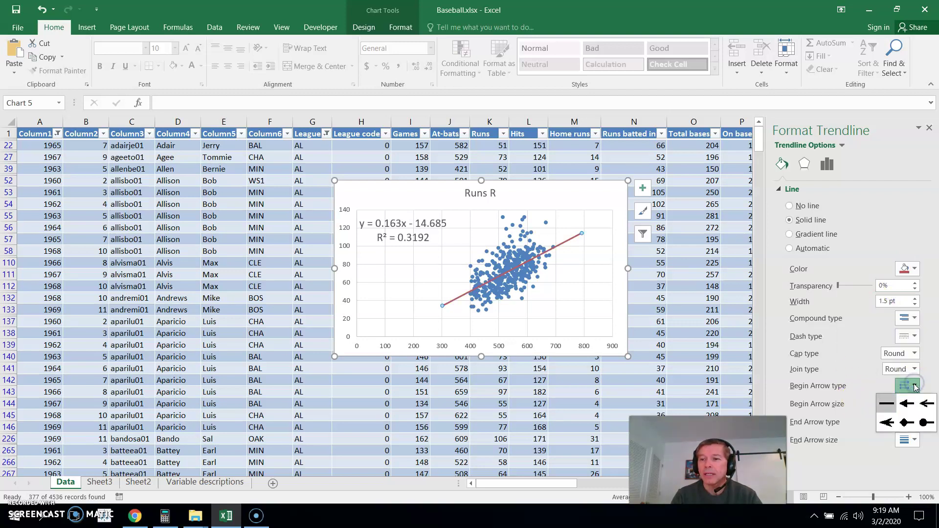
left_click(925, 403)
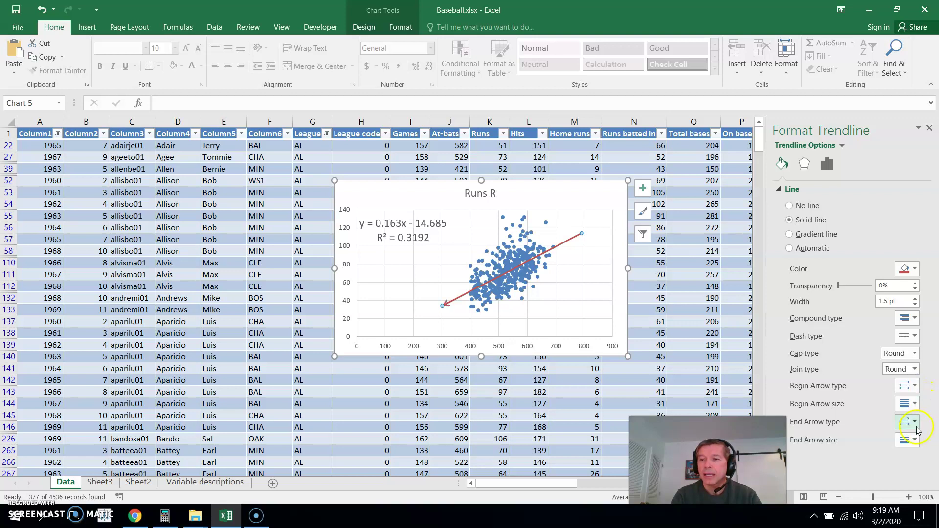
left_click(915, 423)
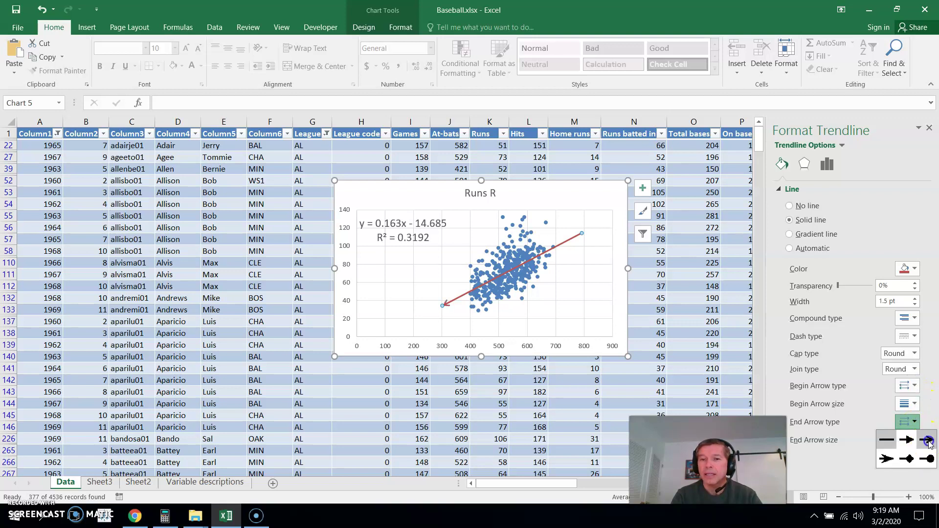
left_click(928, 440)
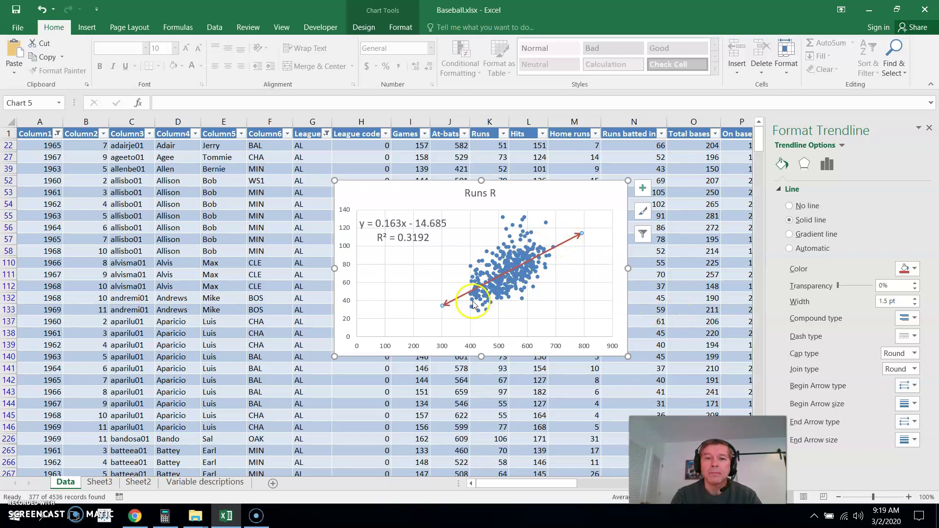
left_click(417, 193)
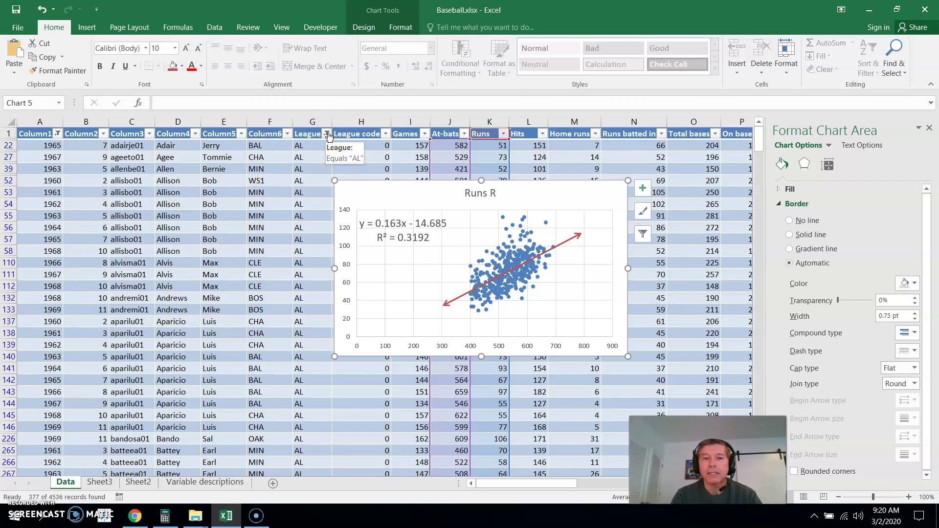
Step: Set the League filter to Select All so every league is shown
left_click(327, 135)
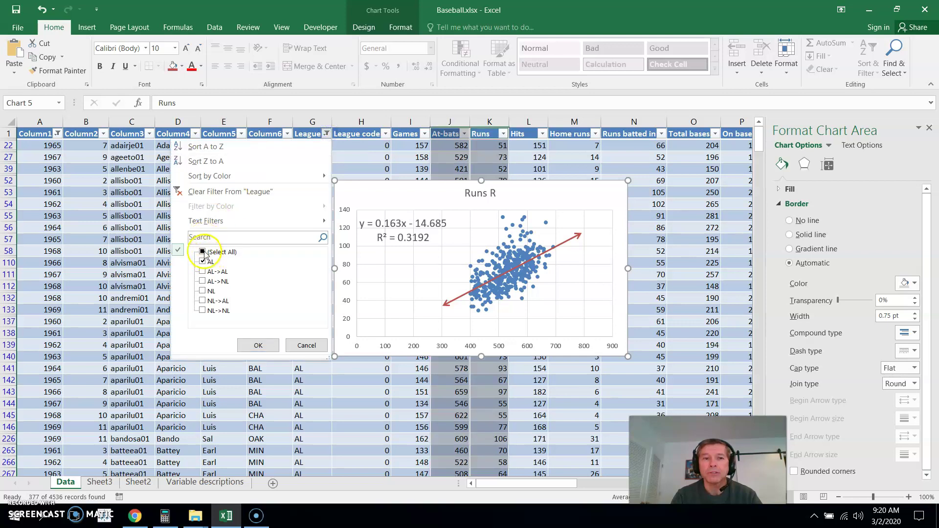
left_click(203, 253)
left_click(256, 345)
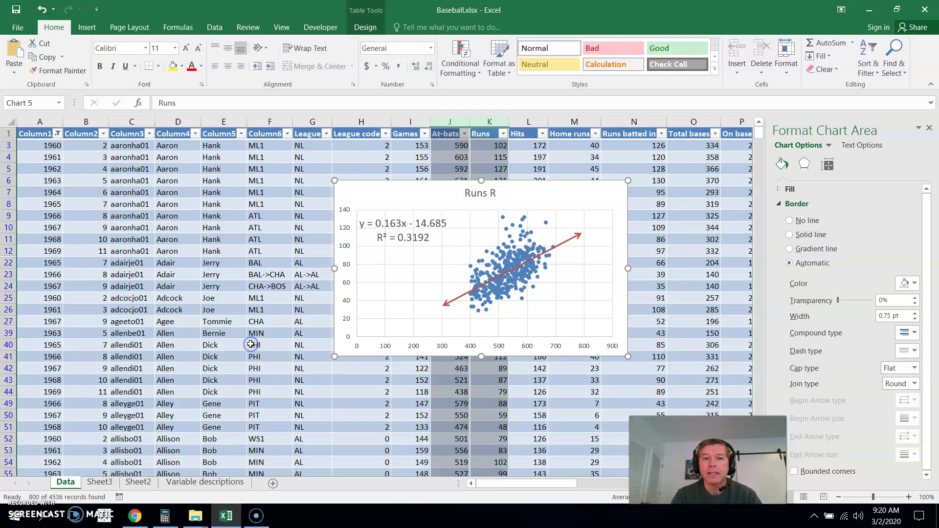
left_click(345, 228)
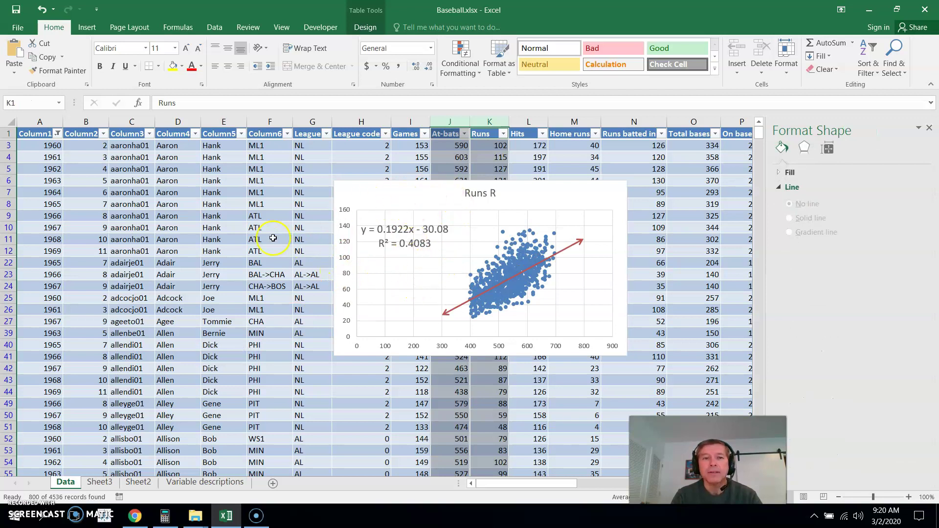
Step: Filter Column1 to years 2000–2004, leaving 669 of 4536 records
left_click(57, 136)
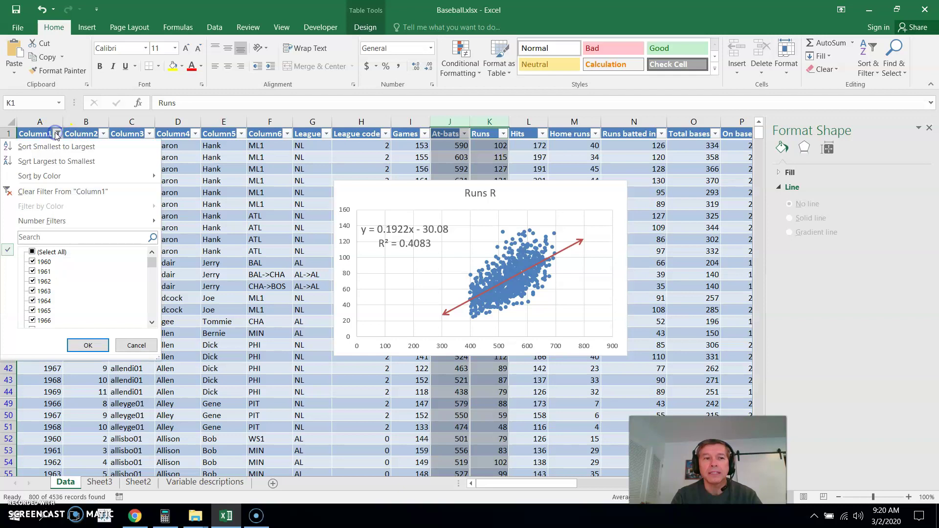
left_click(32, 252)
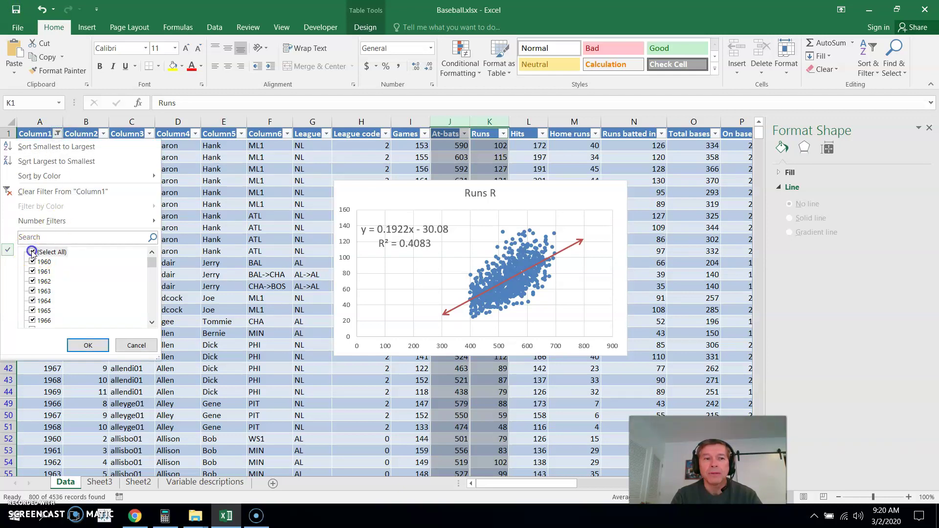
left_click(33, 253)
left_click_drag(151, 264, 152, 312)
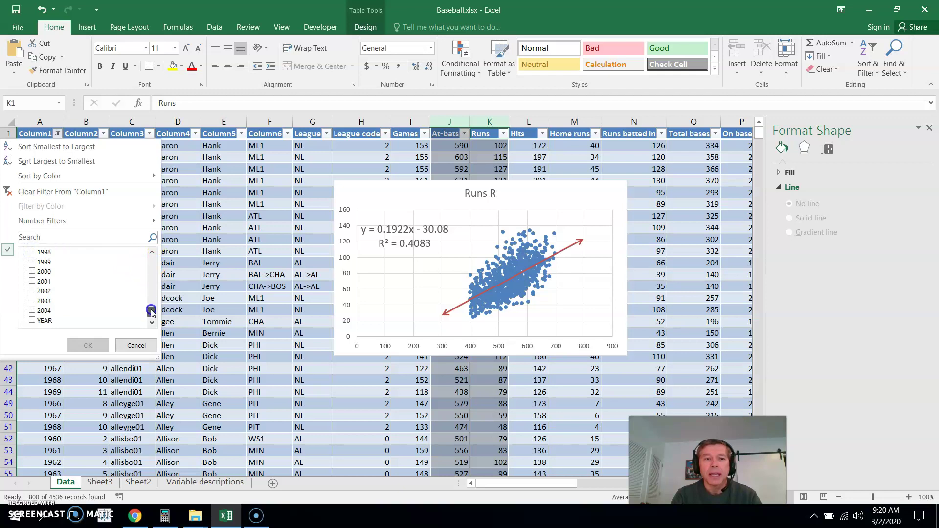
left_click(33, 272)
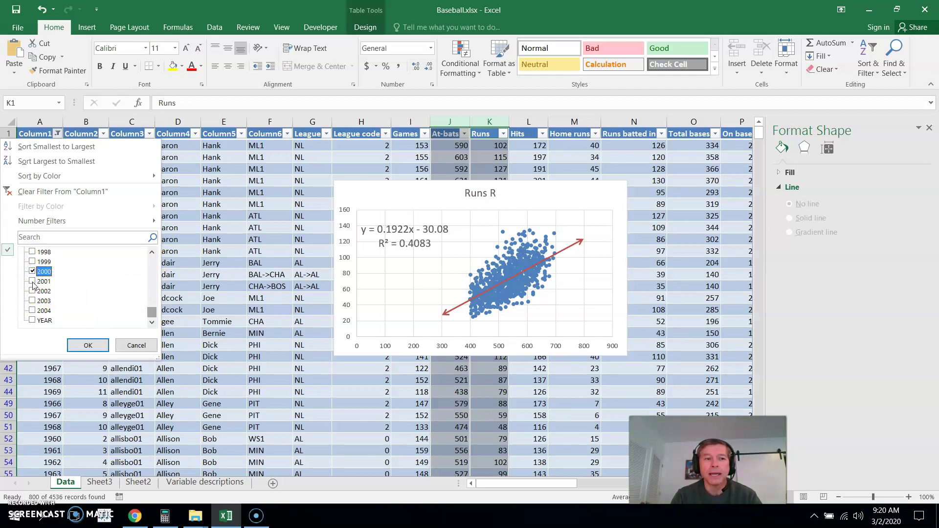
left_click(32, 282)
left_click(32, 291)
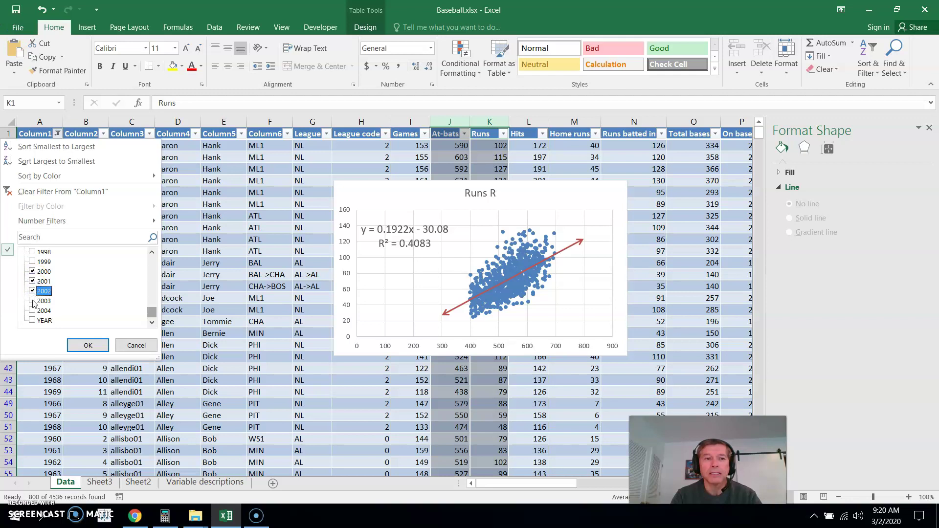
left_click(32, 302)
left_click(32, 311)
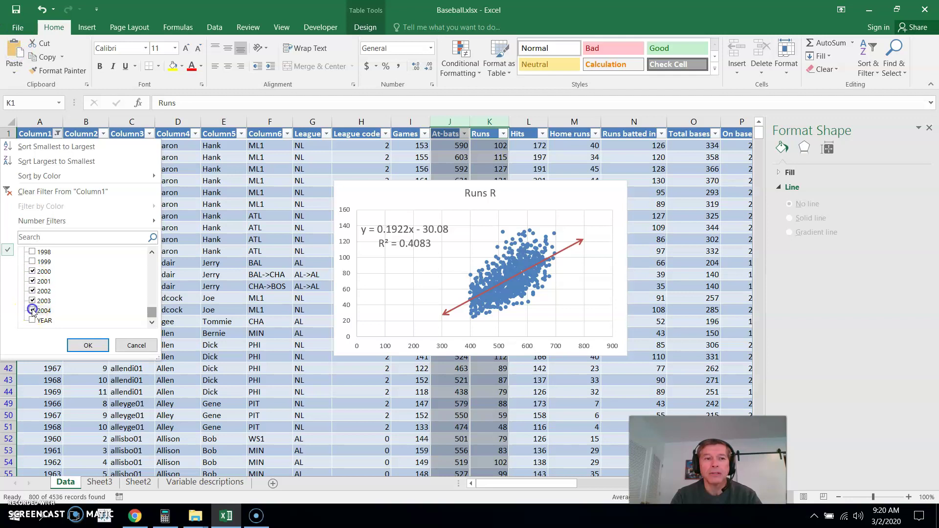
left_click(97, 351)
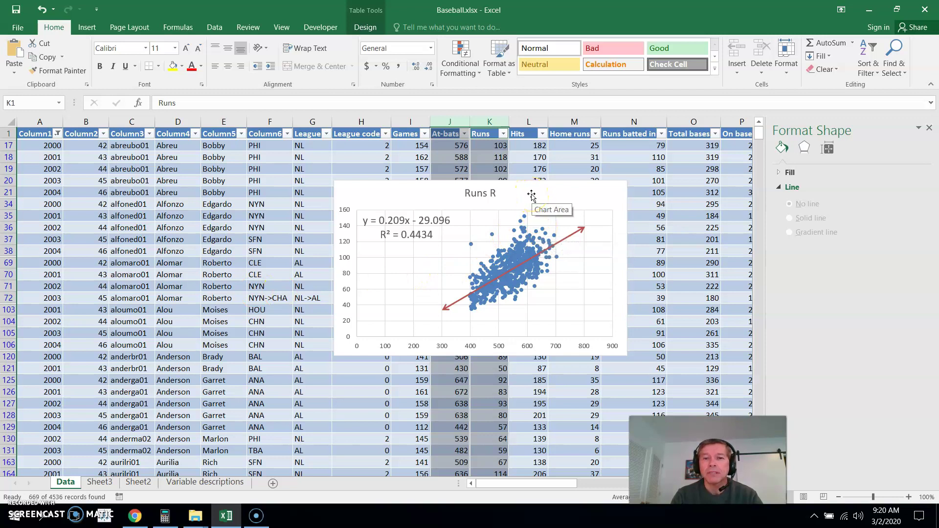
Step: Select the Runs R chart area to show the Format Chart Area pane
left_click(532, 196)
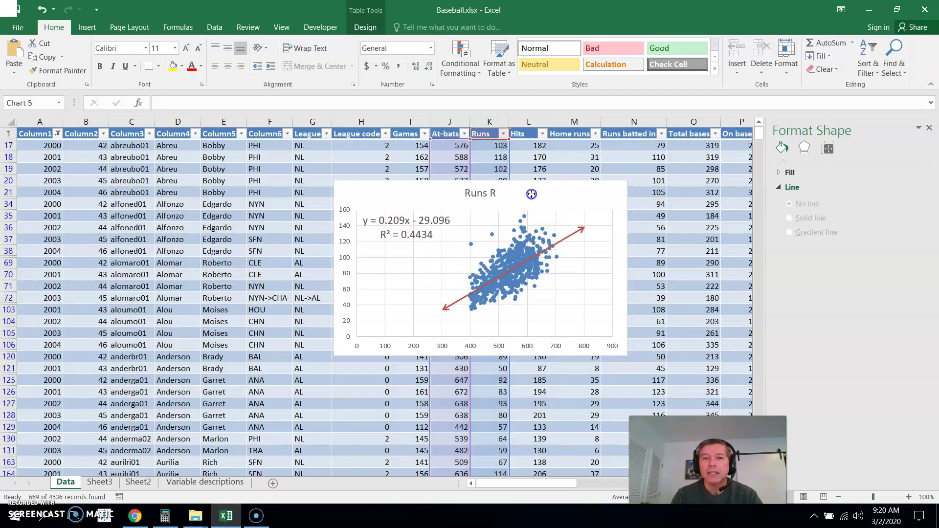